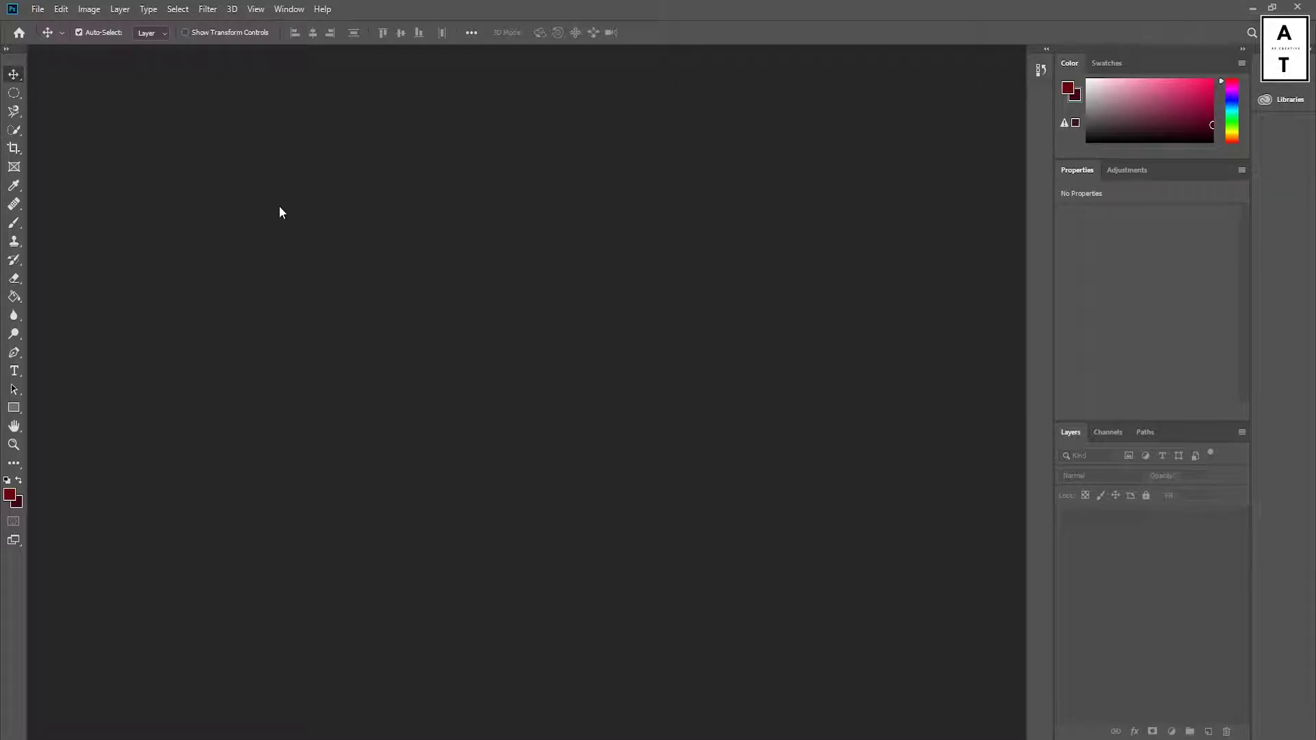
- Examine the tools available in the marquee, lasso and quick selection groups
left_click(12, 94)
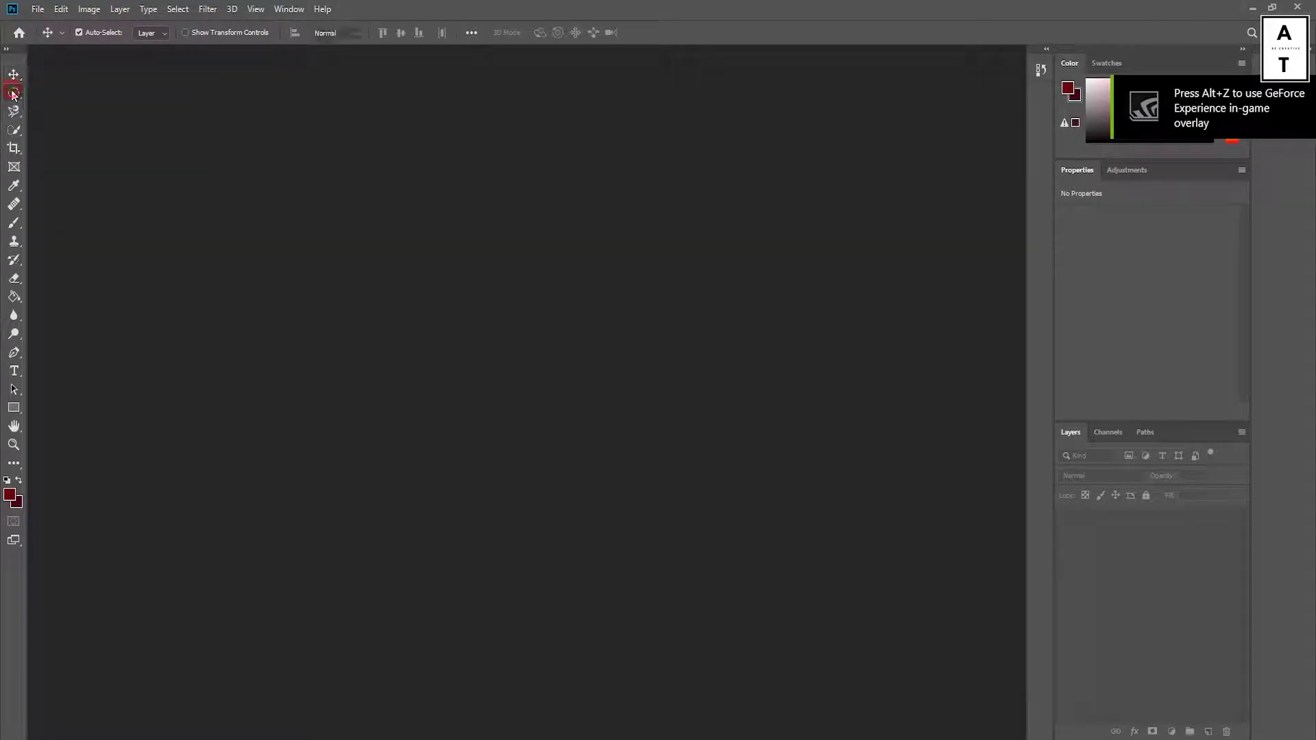
right_click(12, 93)
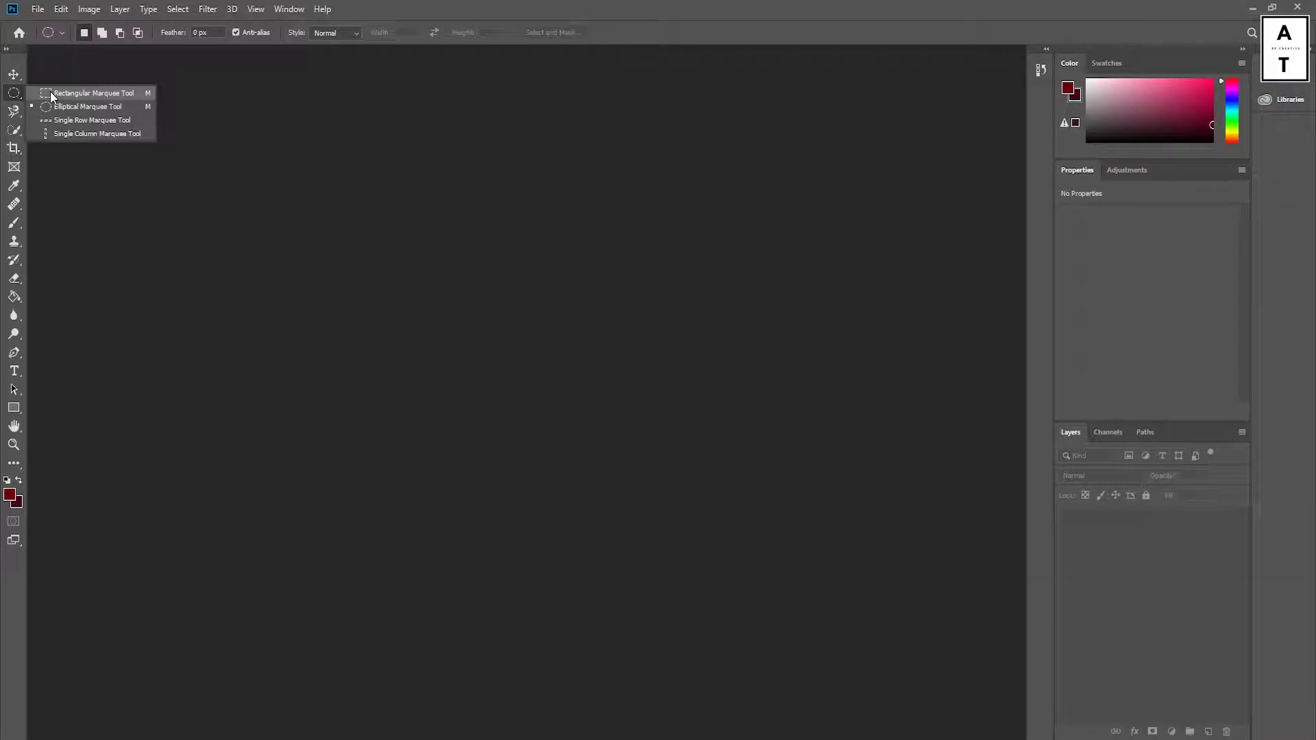
left_click(67, 203)
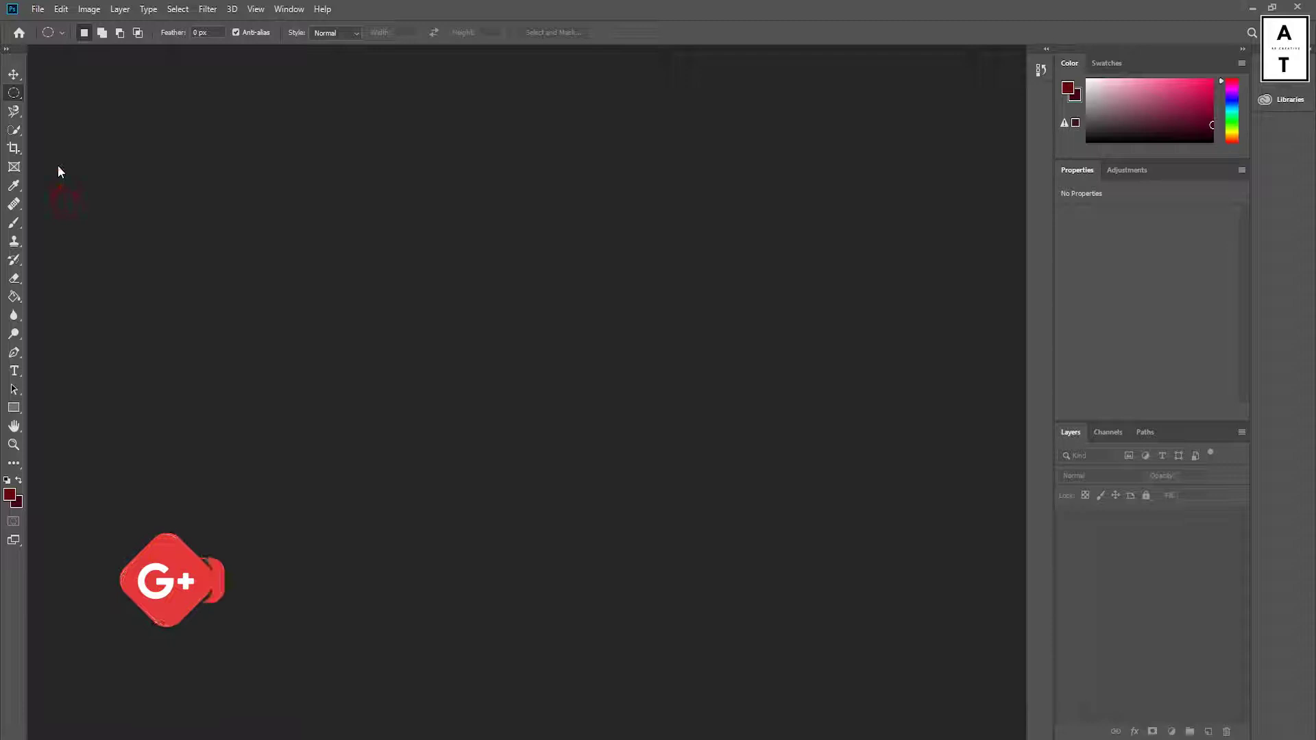
left_click(19, 113)
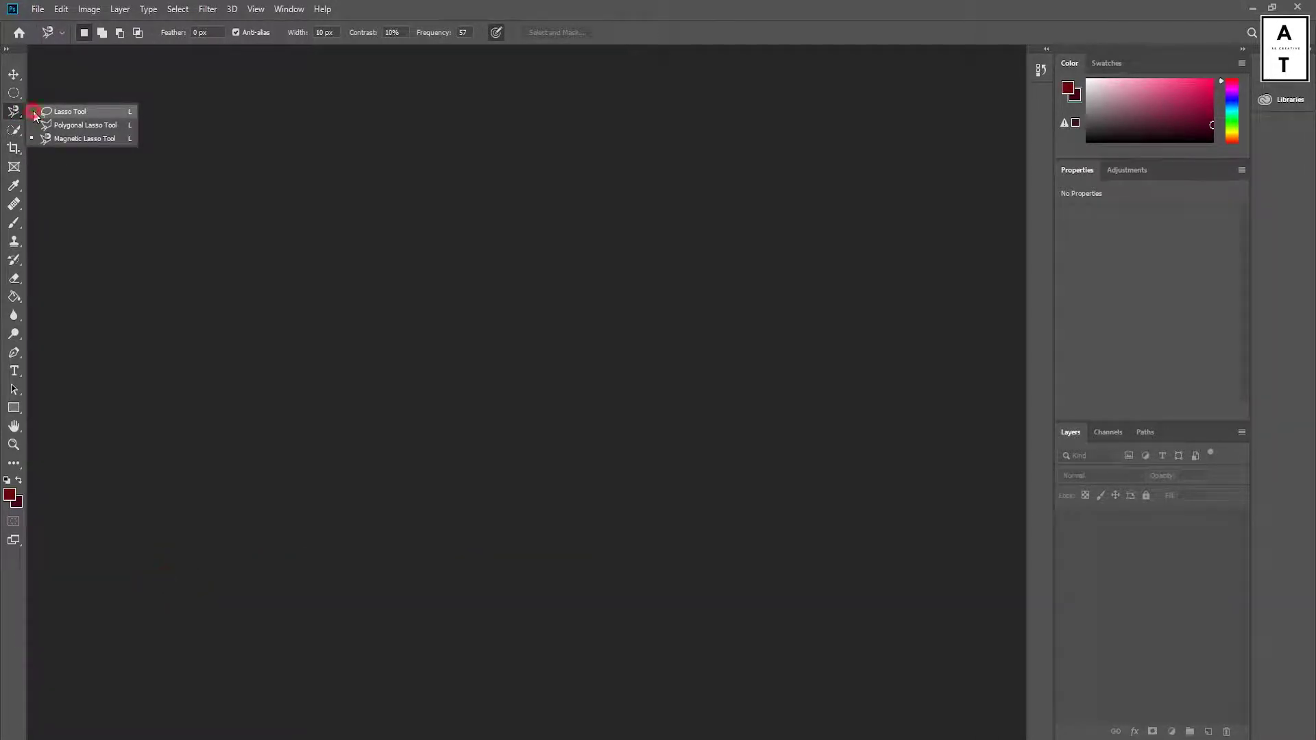
left_click(62, 112)
left_click(23, 129)
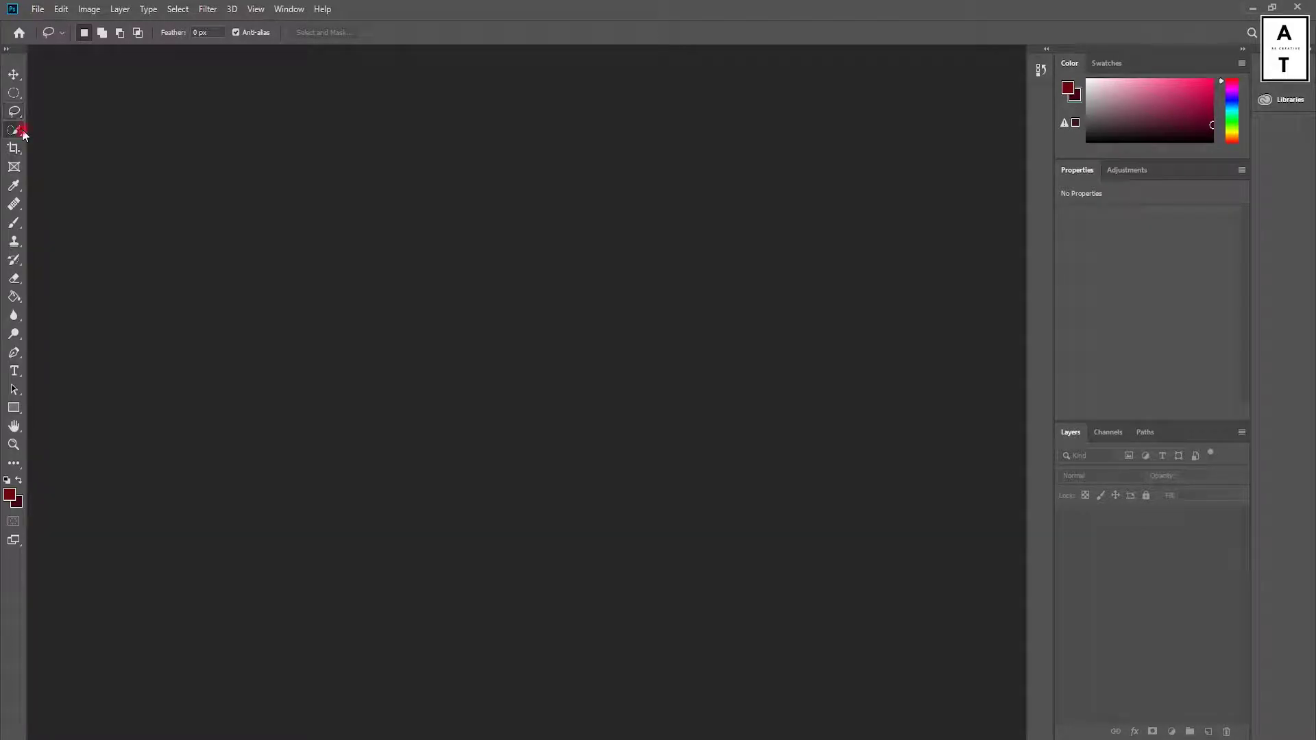
left_click(15, 113)
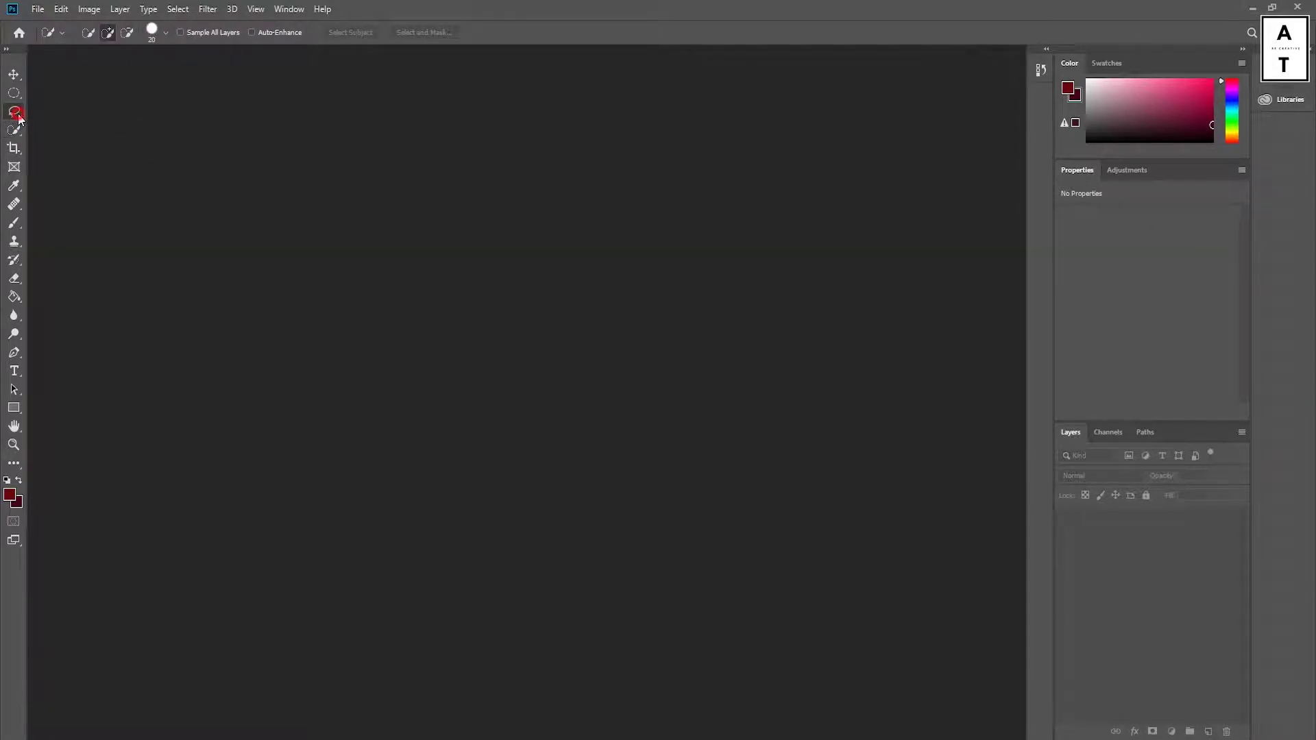
left_click(19, 118)
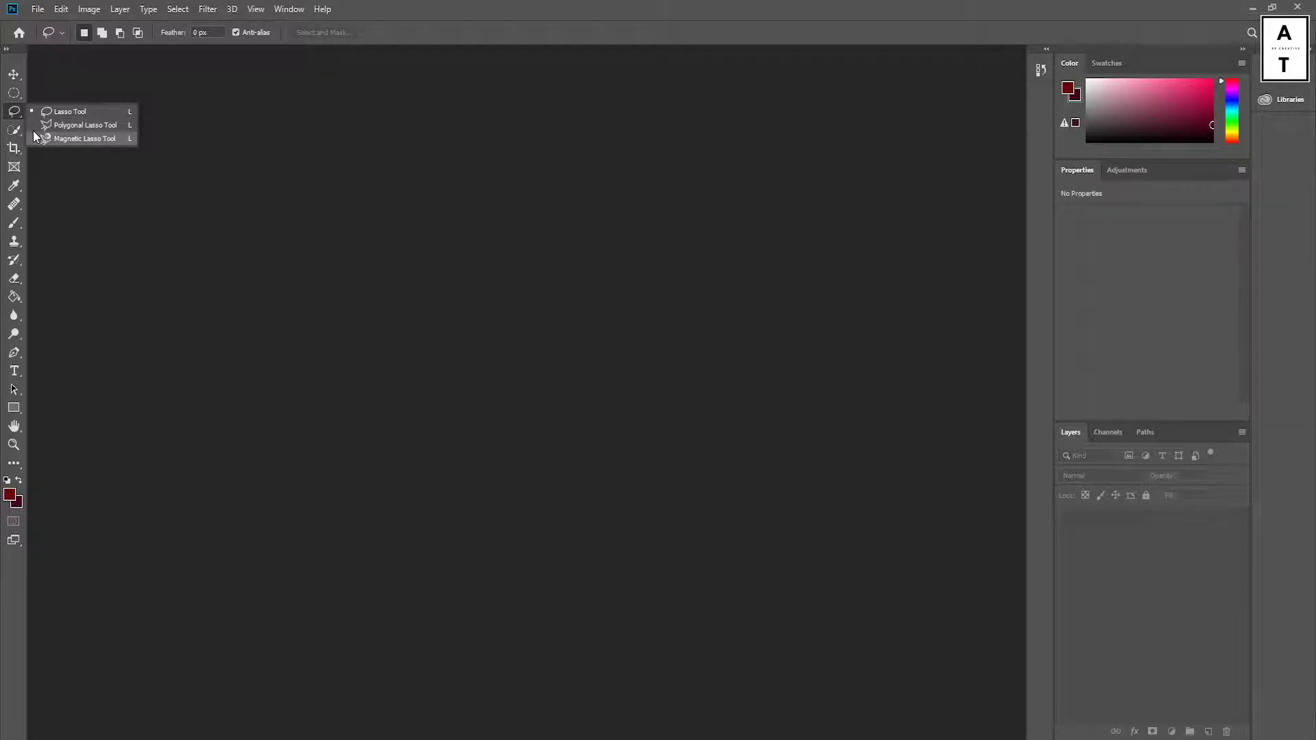
left_click(16, 135)
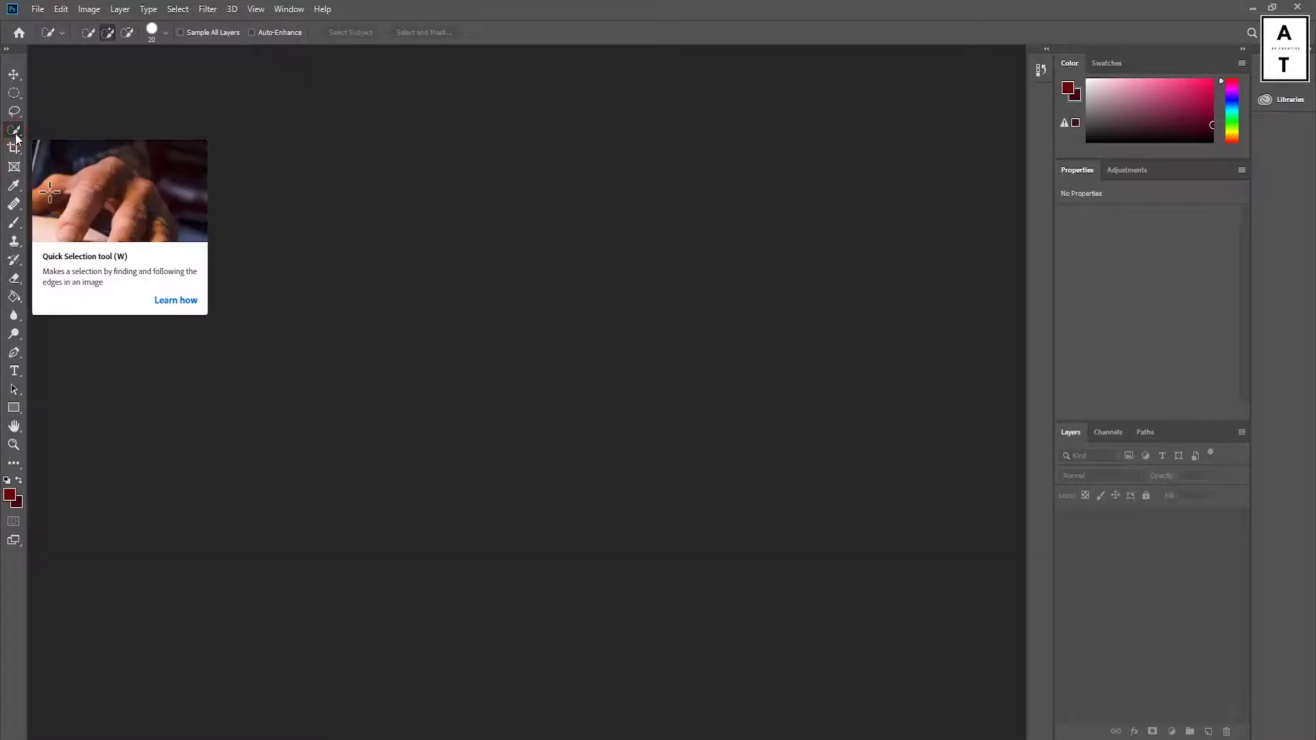
left_click(16, 137)
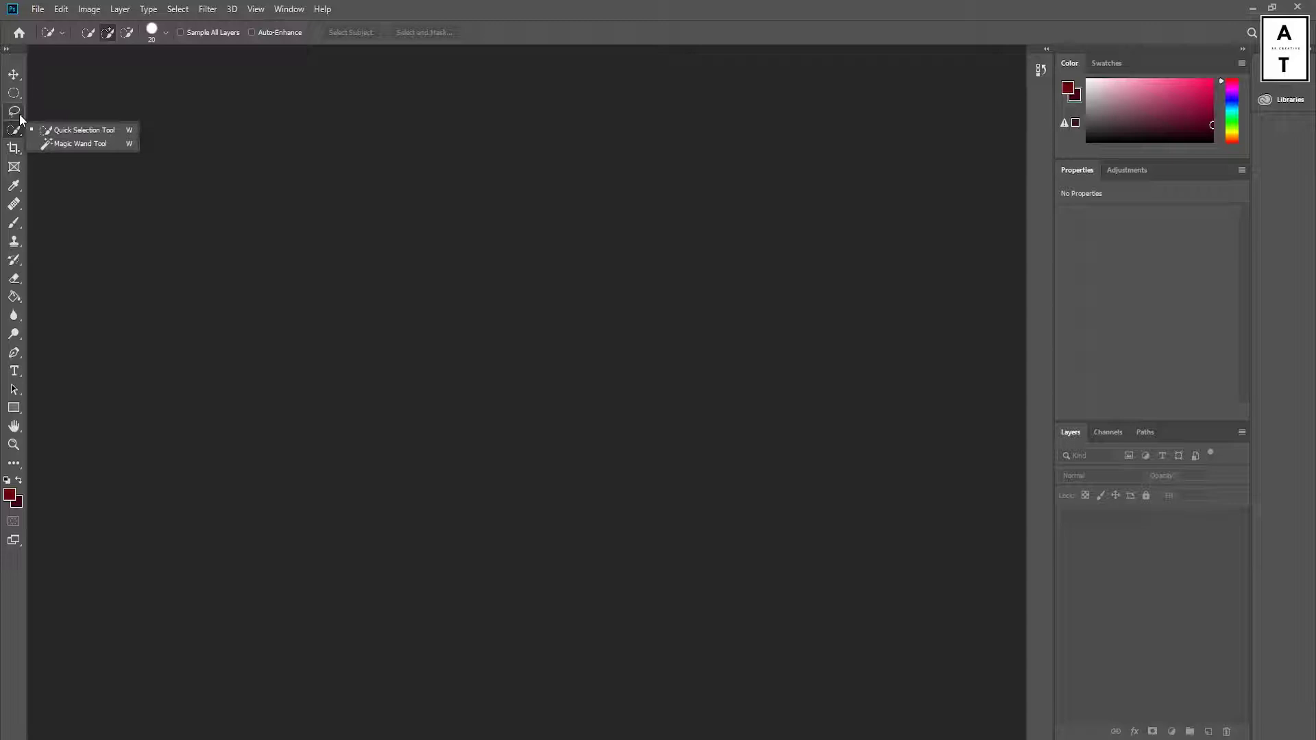
left_click(16, 113)
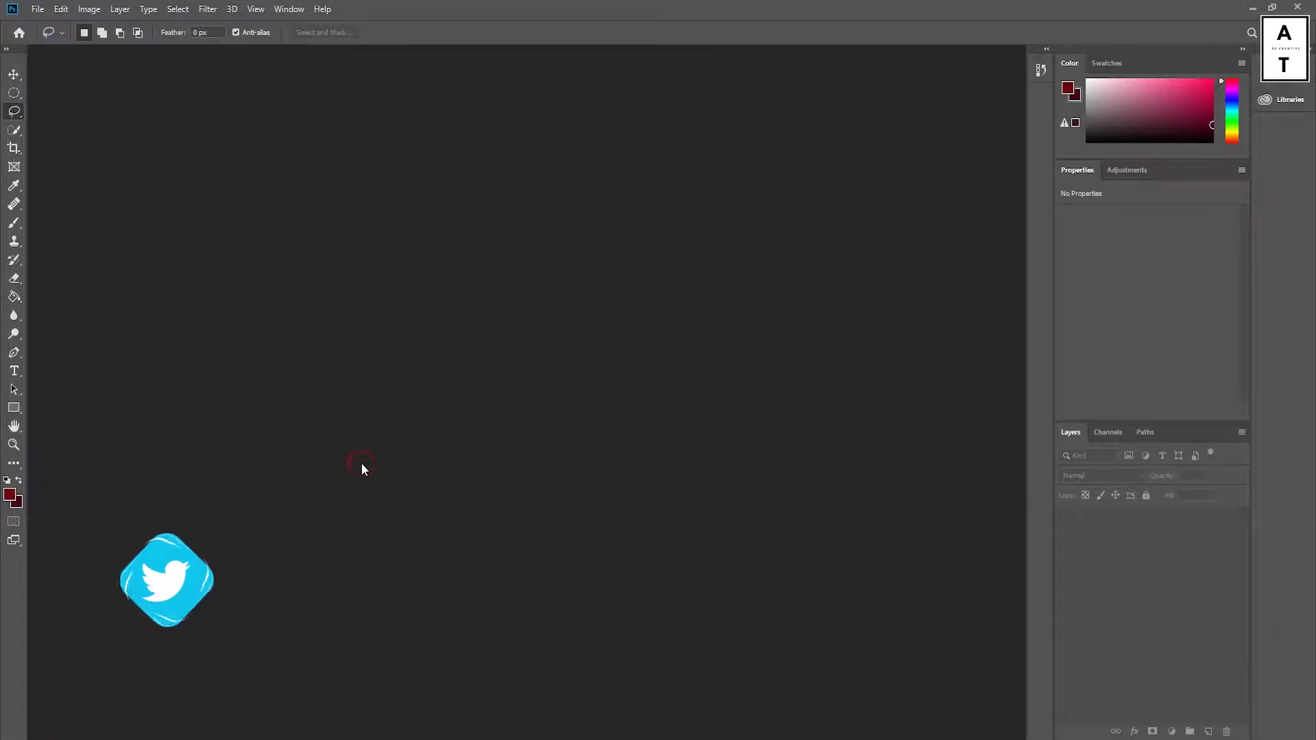
- Open dose-juice-1184442-unsplash.jpg from the Pics for Editing folder
key("ctrl+o")
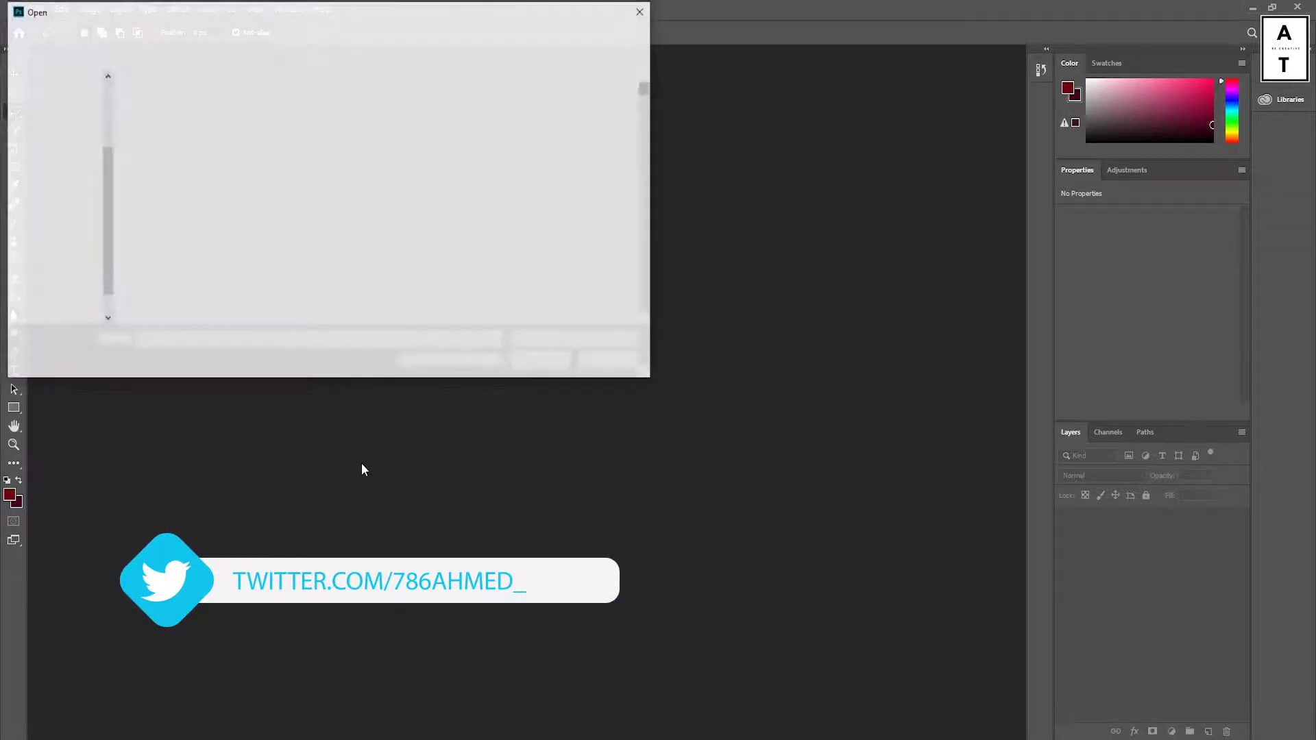
left_click(609, 361)
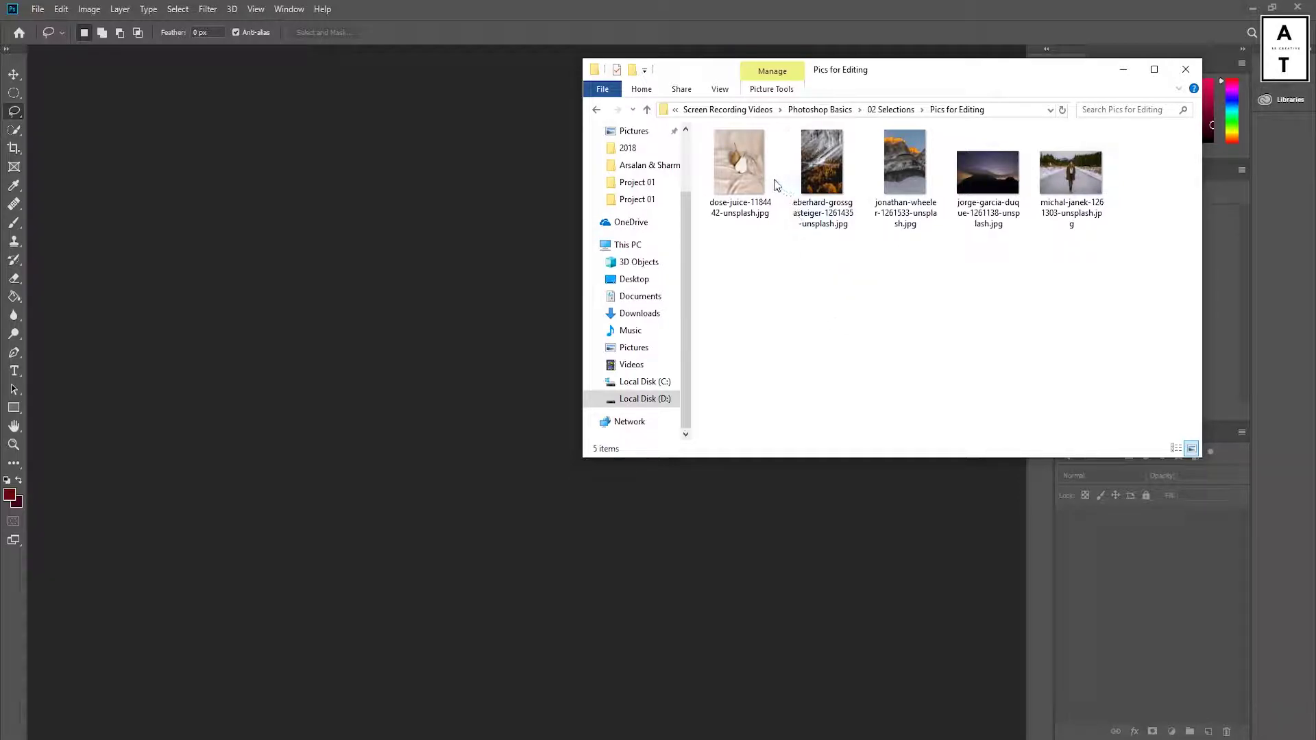
left_click_drag(738, 165, 446, 216)
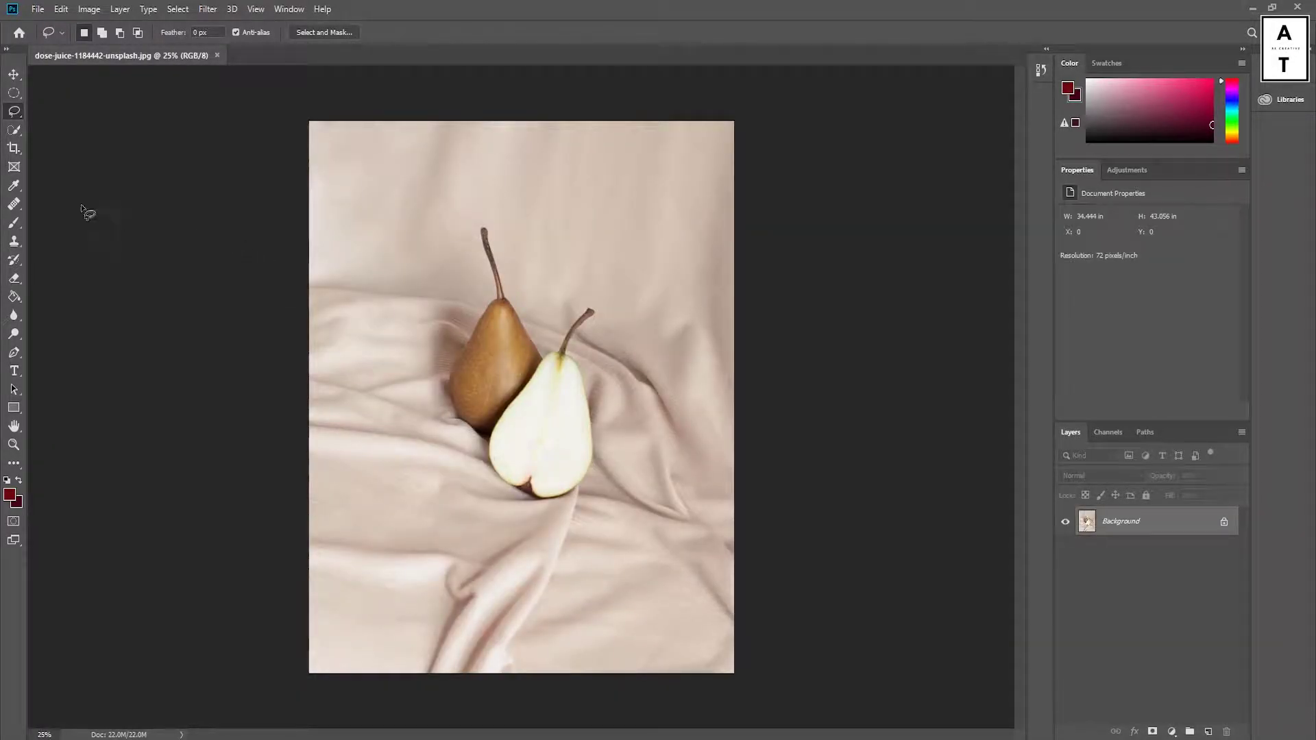
- Draw a small freehand Lasso selection in the middle of the brown pear and add an area along its upper edge
left_click(16, 111)
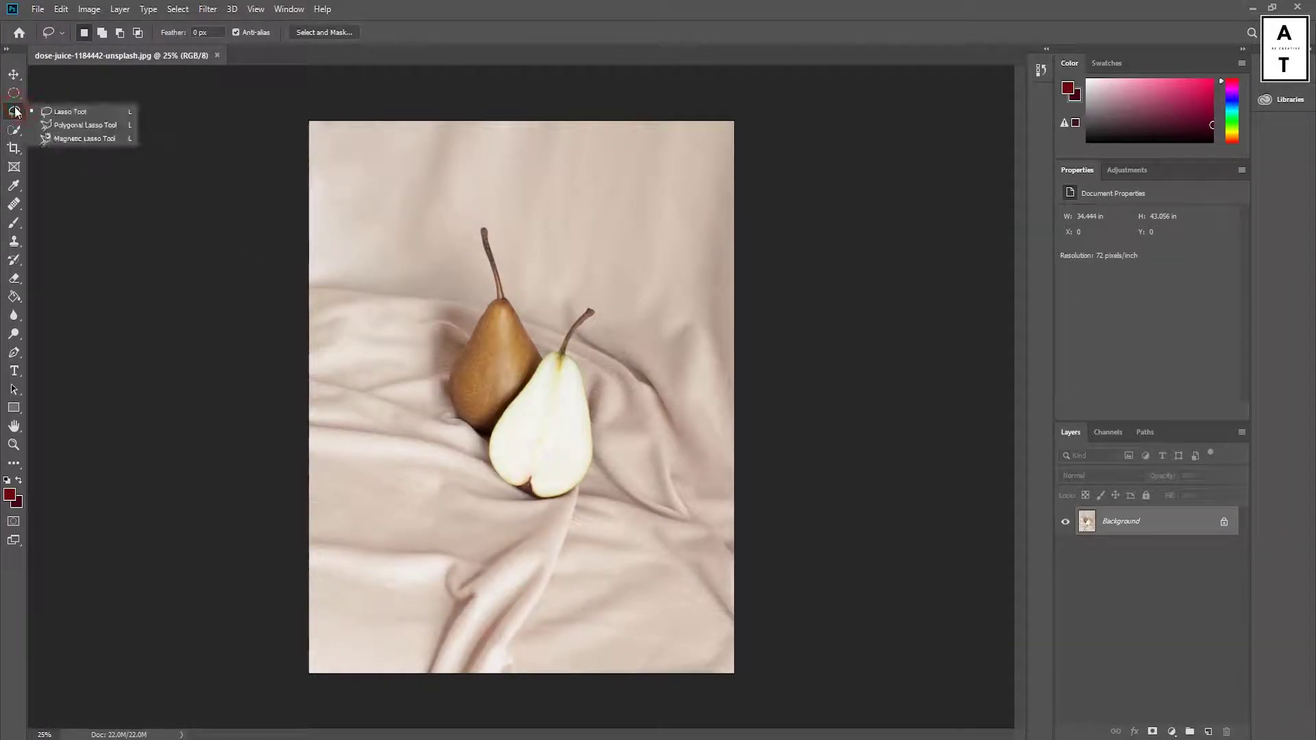
left_click(85, 110)
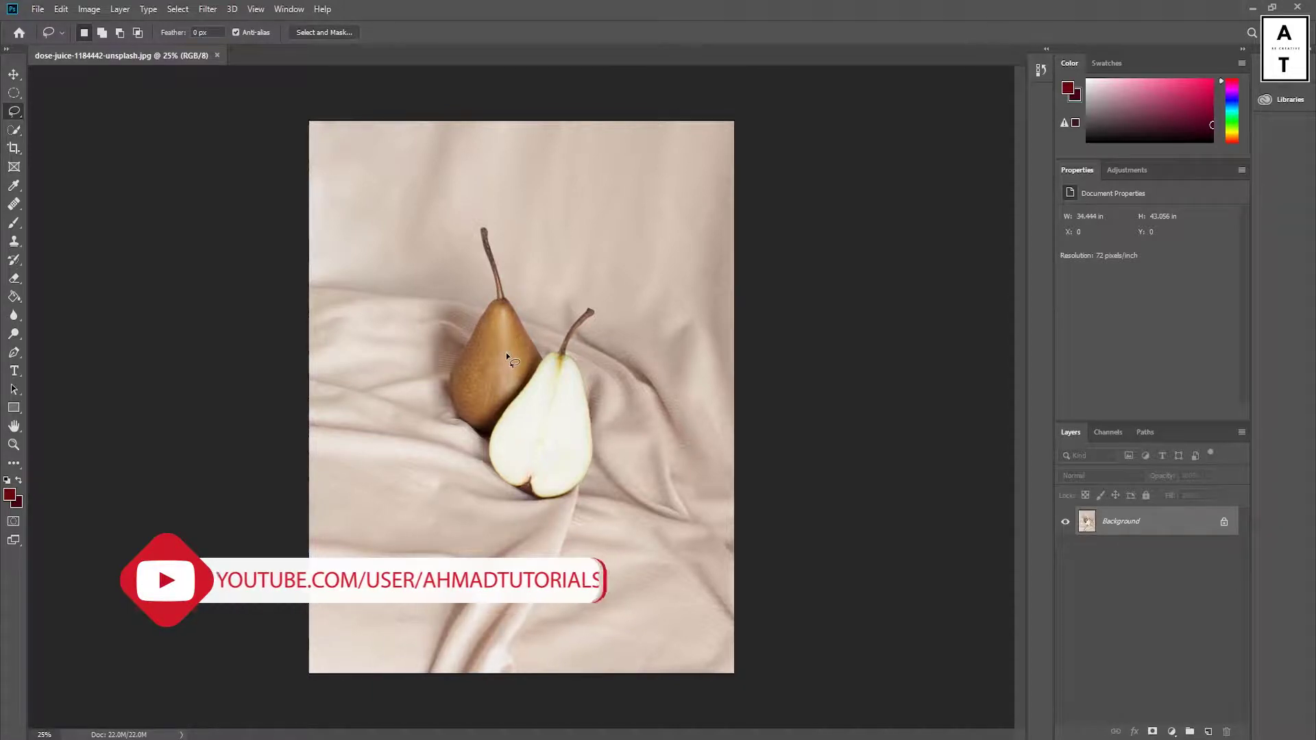
left_click_drag(508, 335, 484, 371)
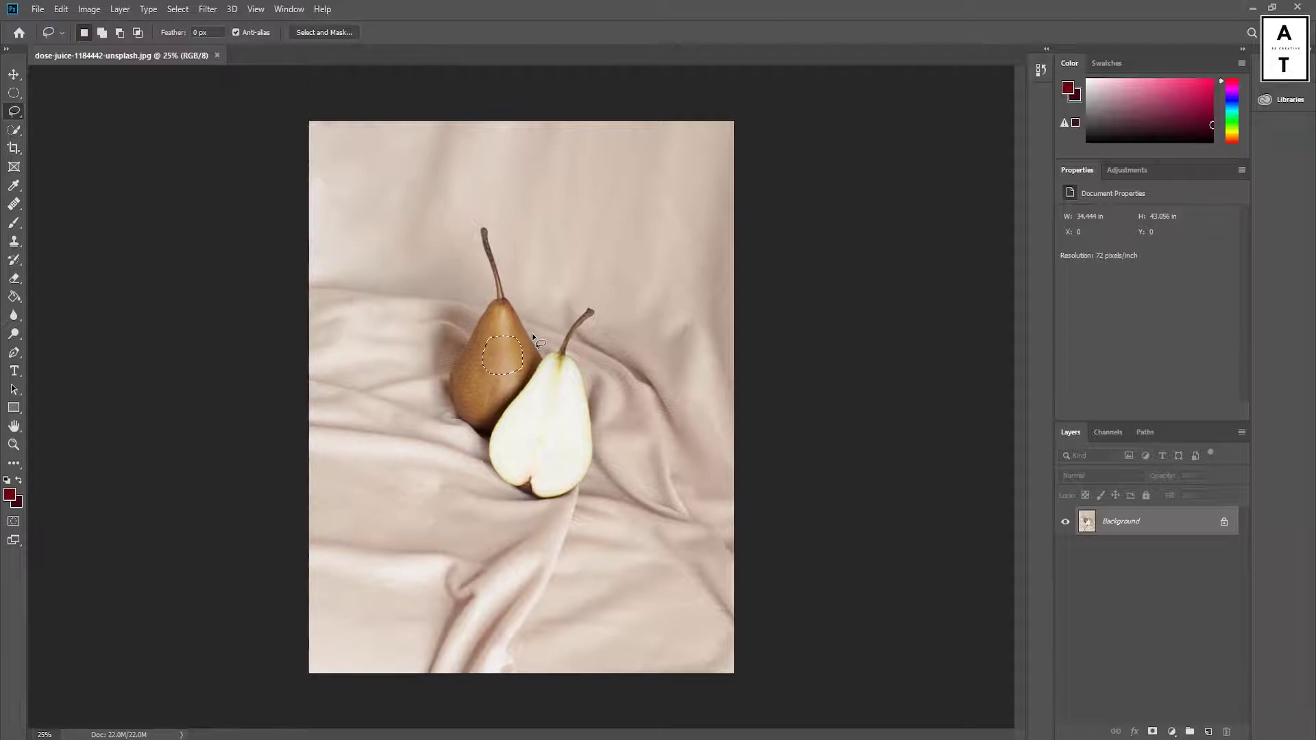
key("shift")
mouse_move(513, 327)
left_mouse_down()
mouse_move(486, 332)
mouse_move(489, 347)
mouse_move(514, 347)
left_mouse_up()
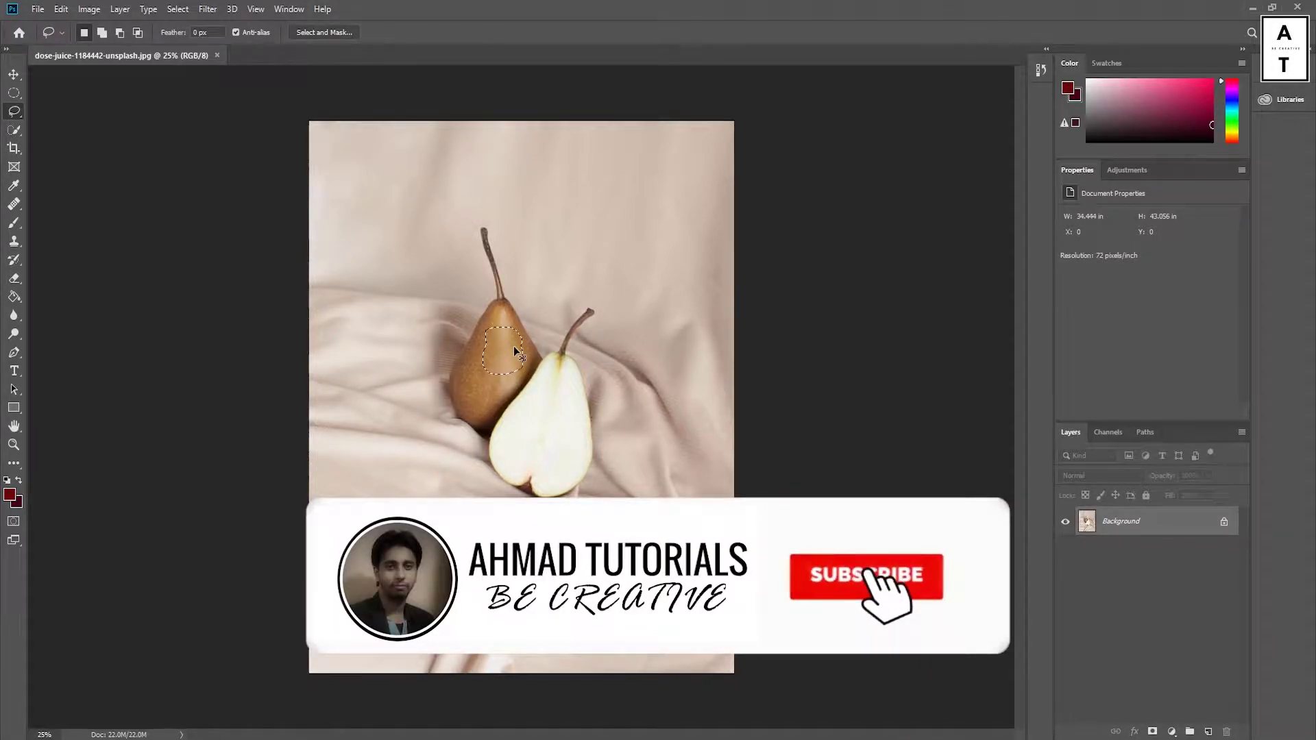
- Subtract a lower strip from the brown pear's lasso selection and intersect the rest with another freehand area
scroll(513, 345, "up", 3)
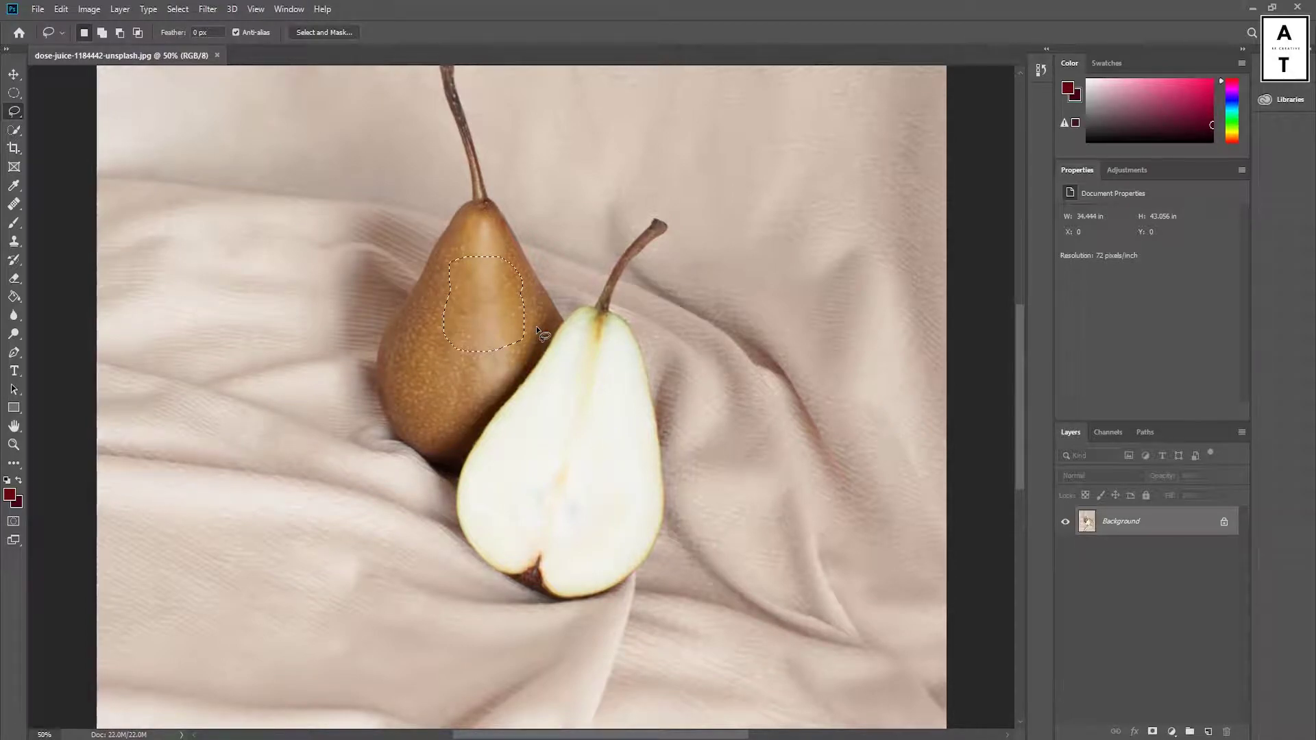
key("alt")
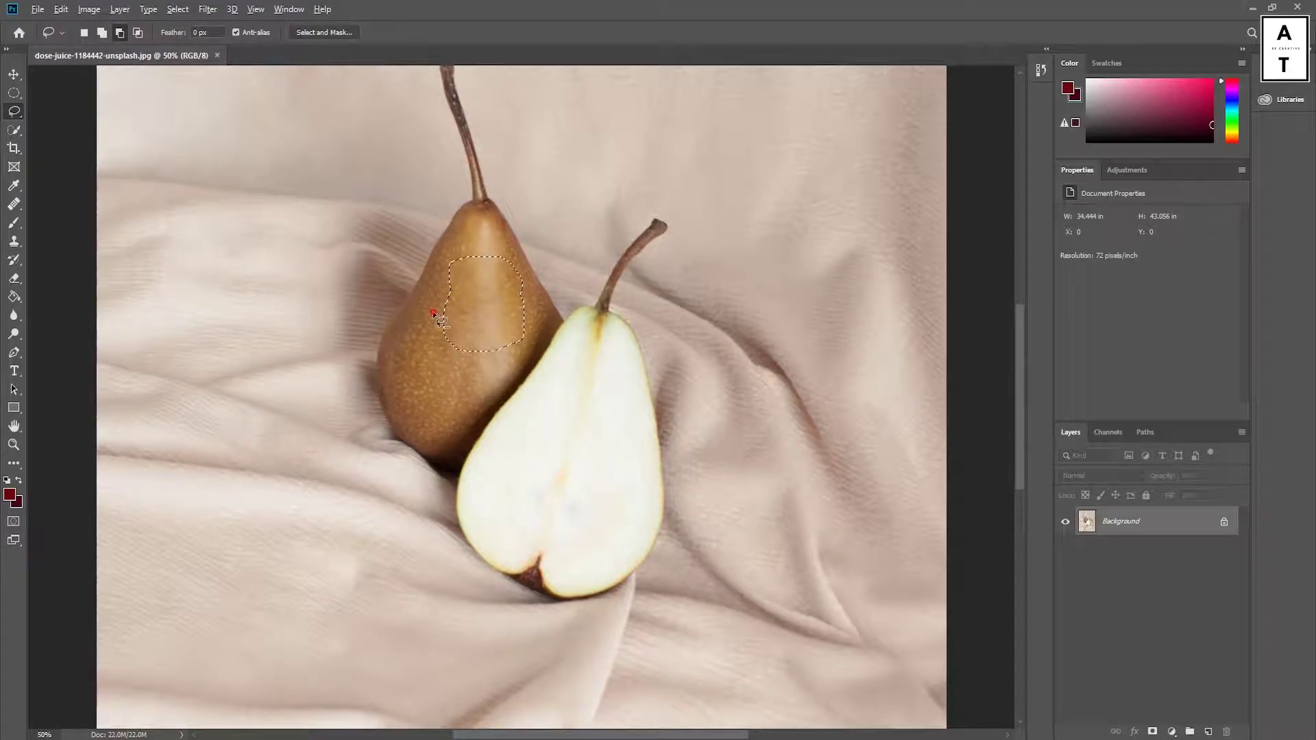
mouse_move(433, 314)
left_mouse_down()
mouse_move(498, 344)
mouse_move(480, 368)
mouse_move(424, 347)
mouse_move(442, 323)
left_mouse_up()
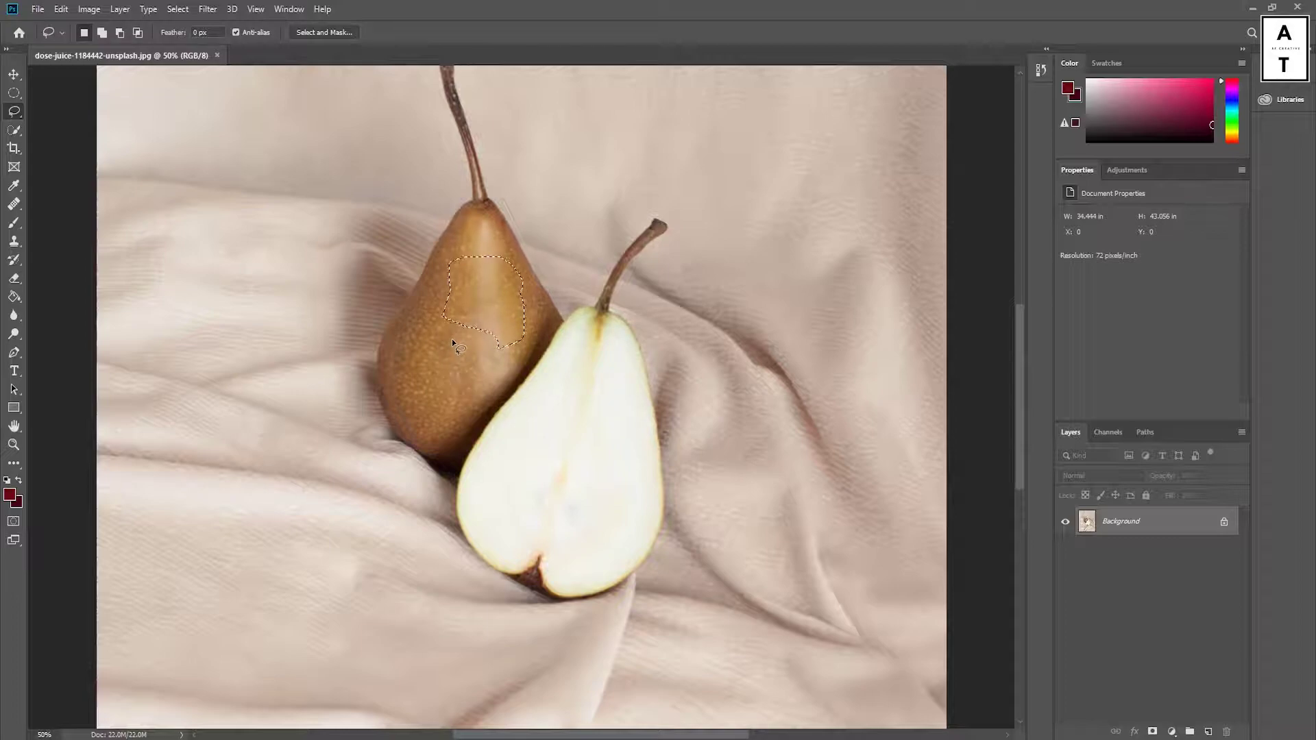
key("alt+shift")
mouse_move(426, 289)
left_mouse_down()
mouse_move(505, 341)
mouse_move(455, 341)
mouse_move(429, 289)
left_mouse_up()
- Clear the freehand selection and outline a closed straight-sided area across both pears with the Polygonal Lasso tool
right_click(18, 117)
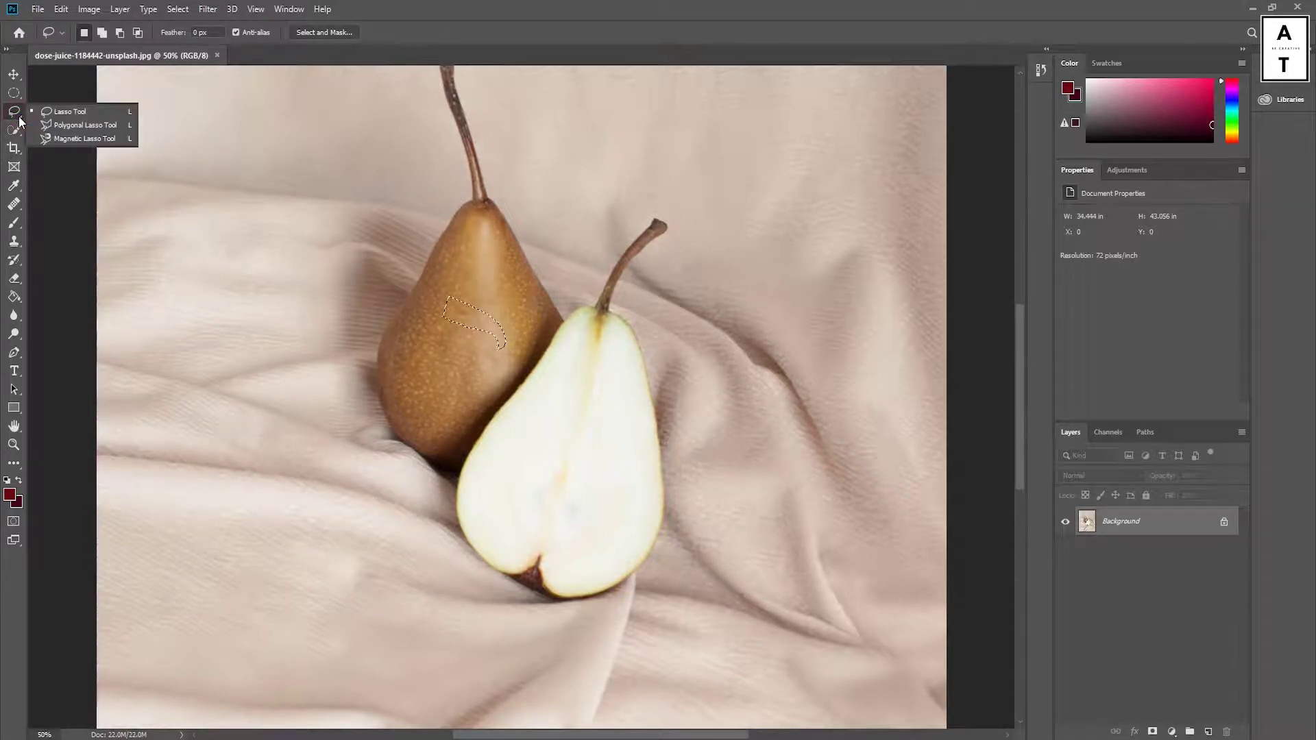
left_click(56, 123)
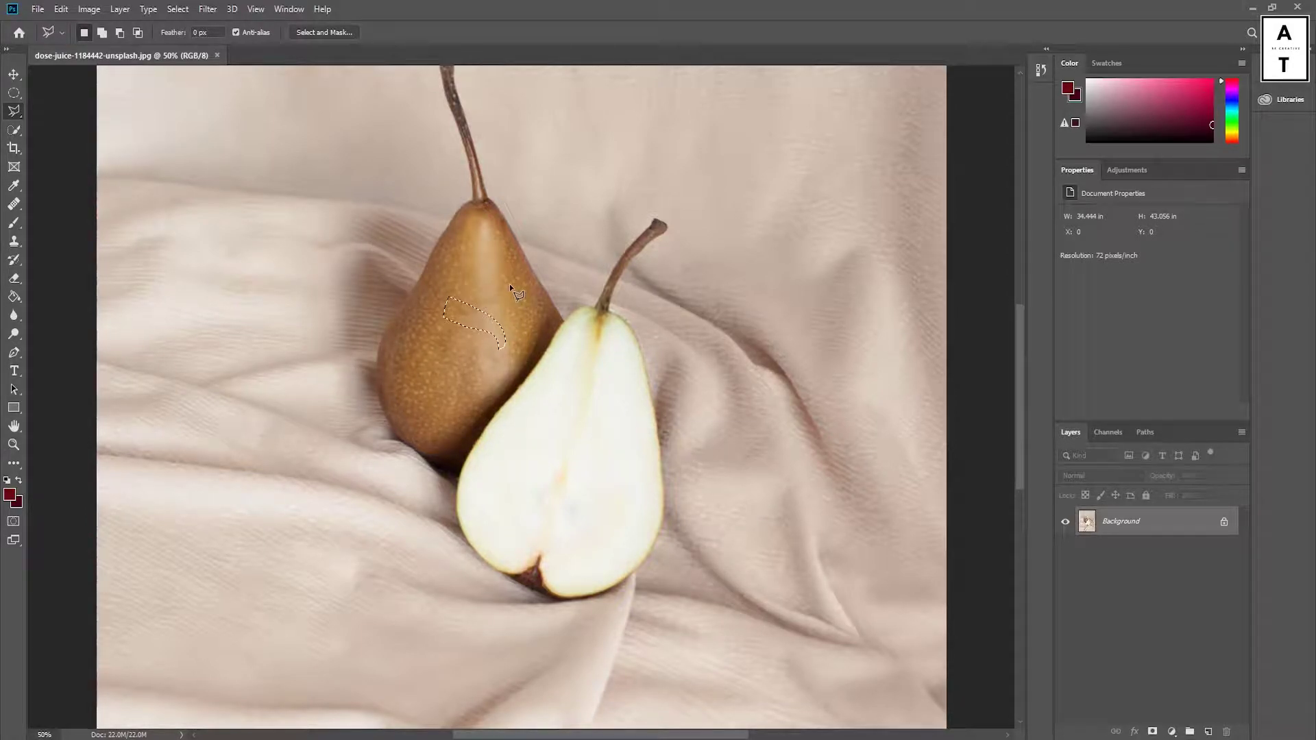
key("ctrl+d")
left_click_drag(482, 258, 551, 304)
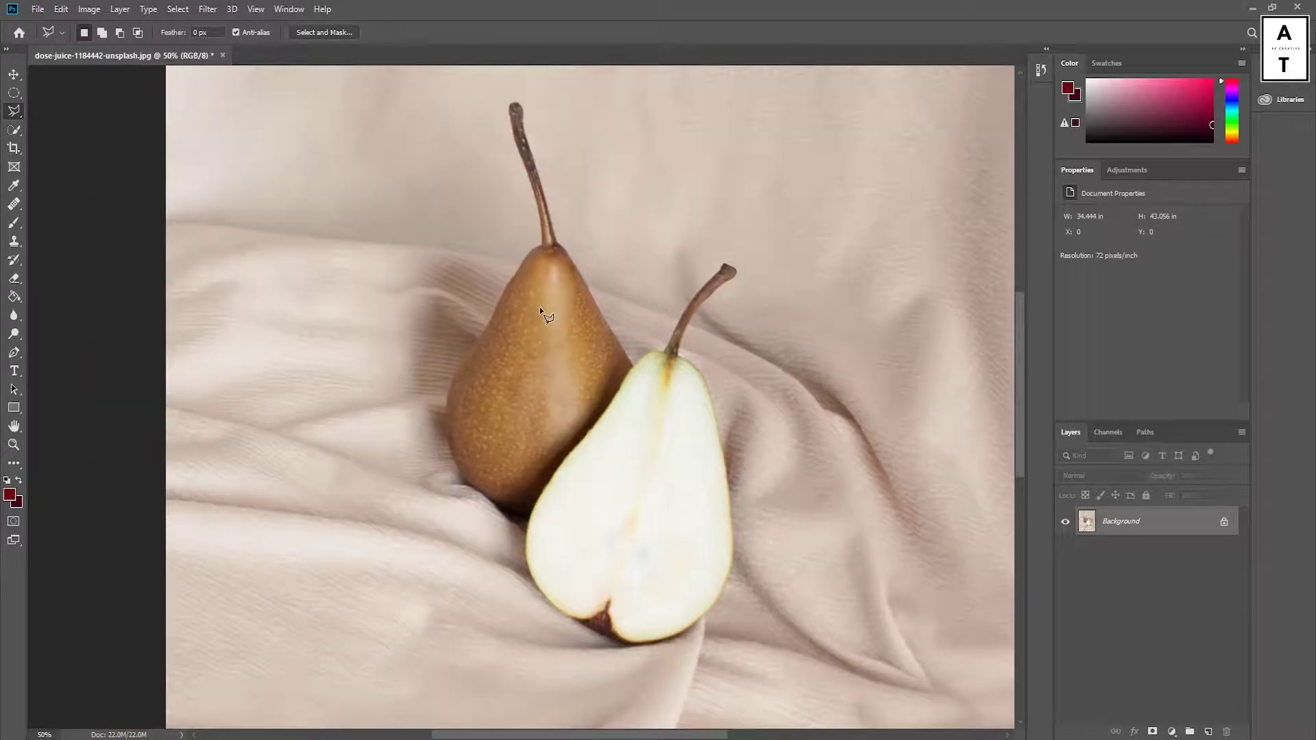
left_click(525, 316)
left_click(667, 319)
left_click(670, 377)
left_click(656, 406)
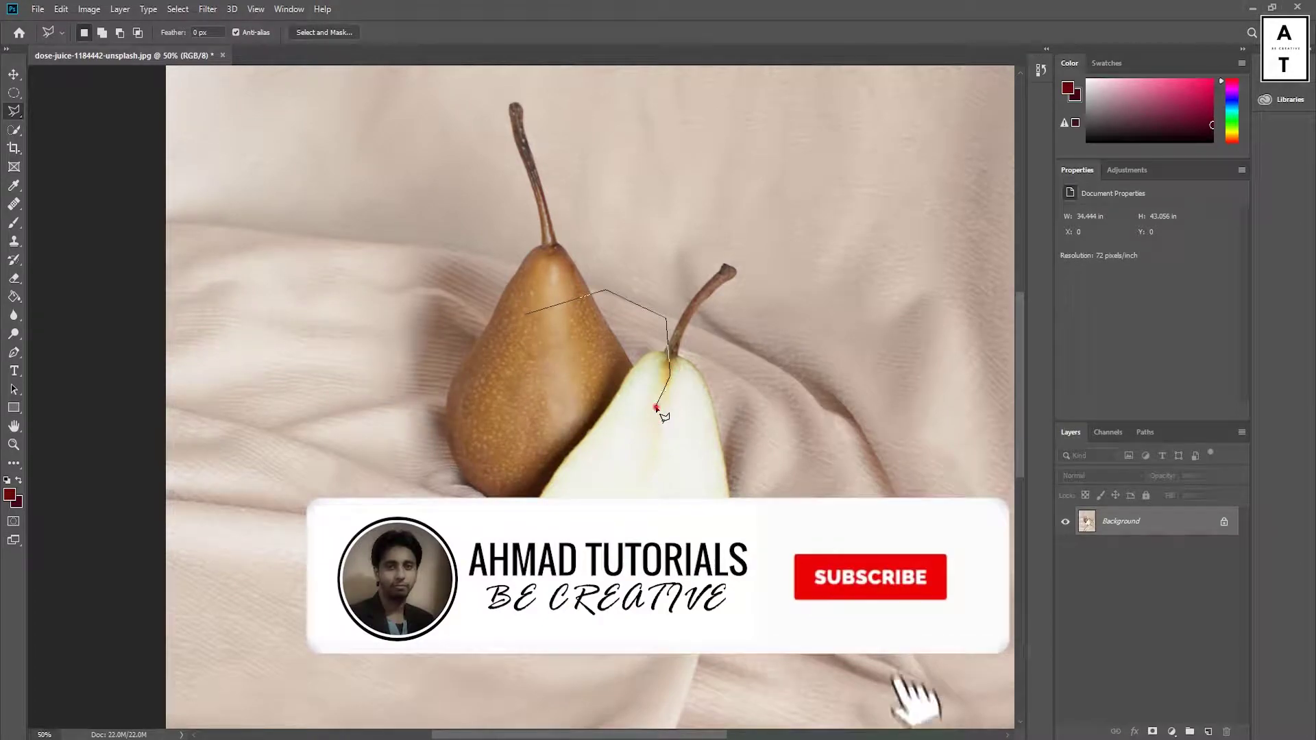
left_click(571, 414)
left_click(528, 409)
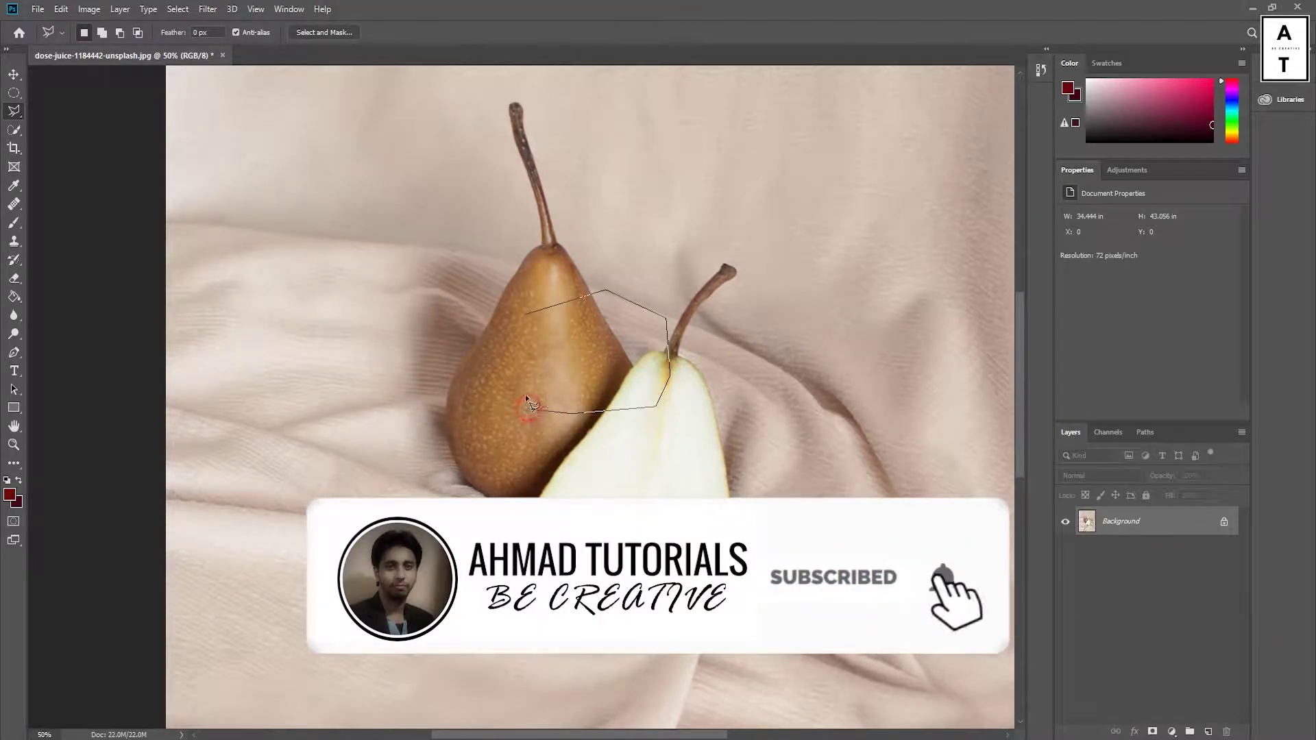
left_click(520, 357)
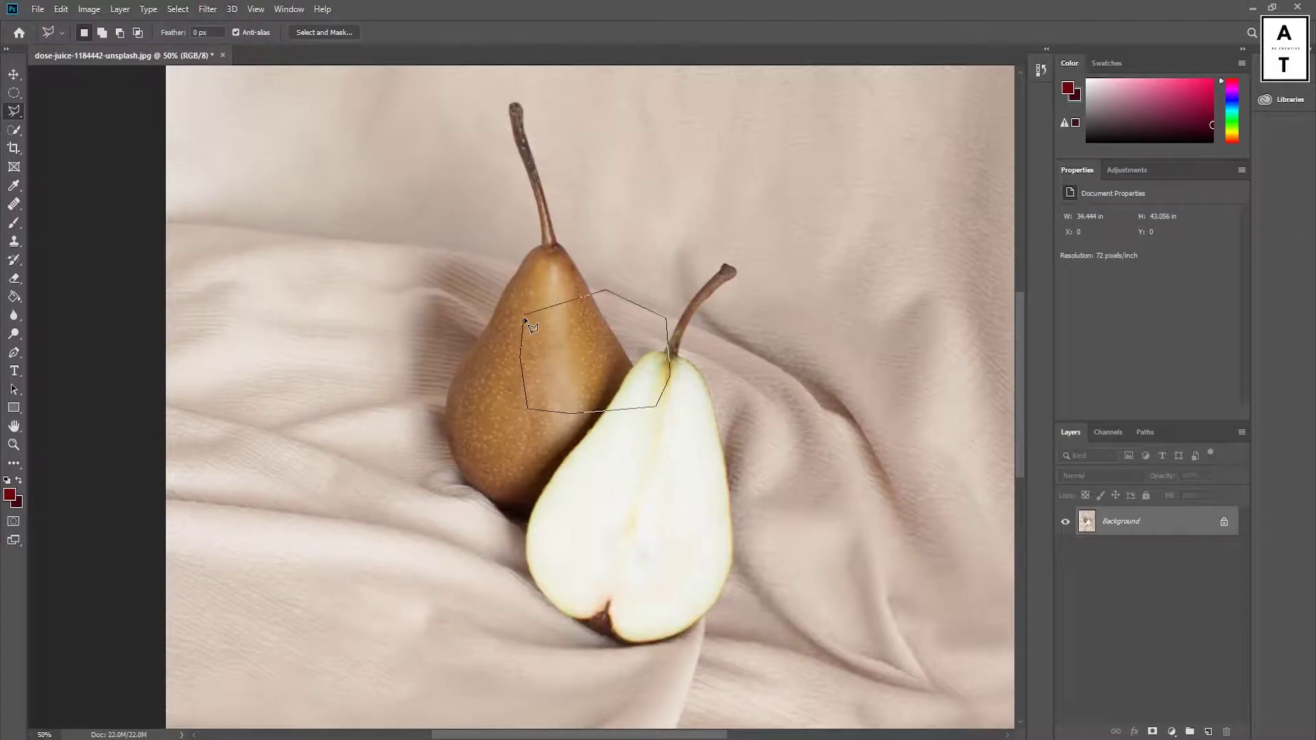
left_click(525, 315)
left_click(530, 319)
- Clear the polygonal selection and trace the brown pear's left edge downward from the stem base with the Magnetic Lasso tool
key("ctrl+d")
right_click(14, 111)
left_click(71, 139)
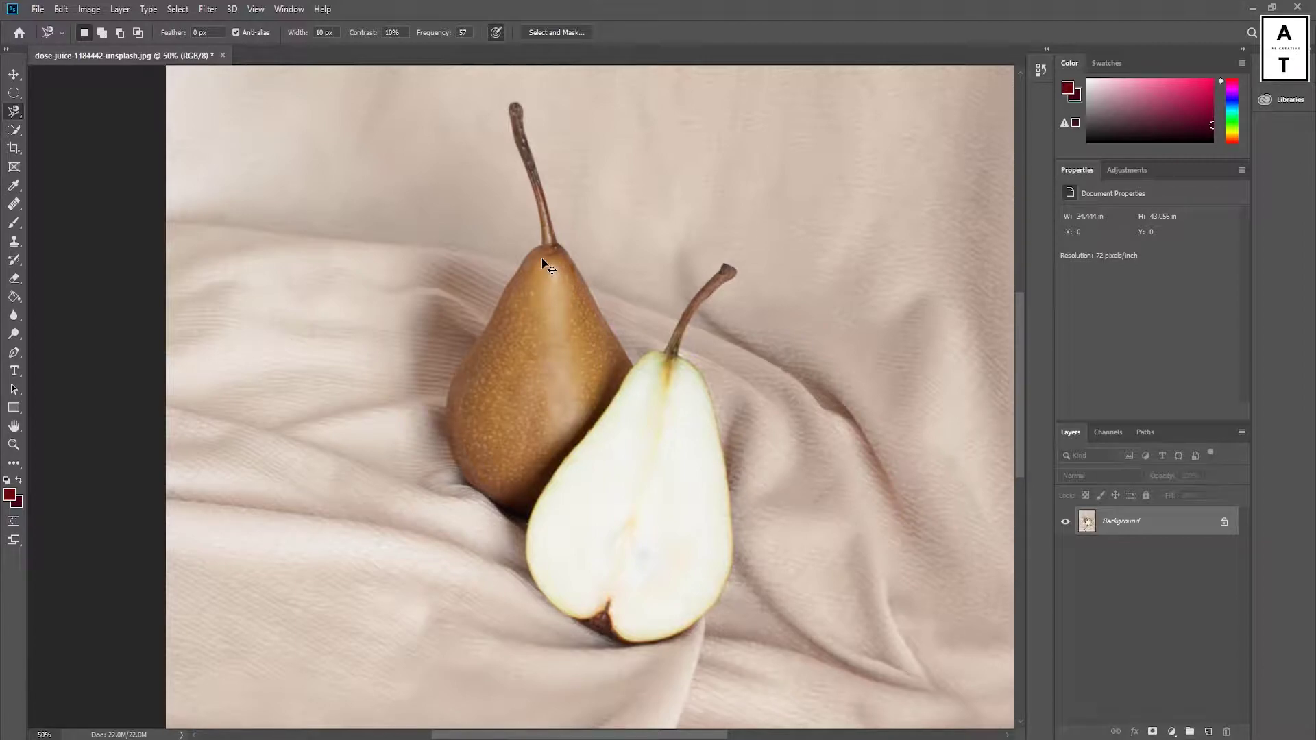
key("ctrl+plus")
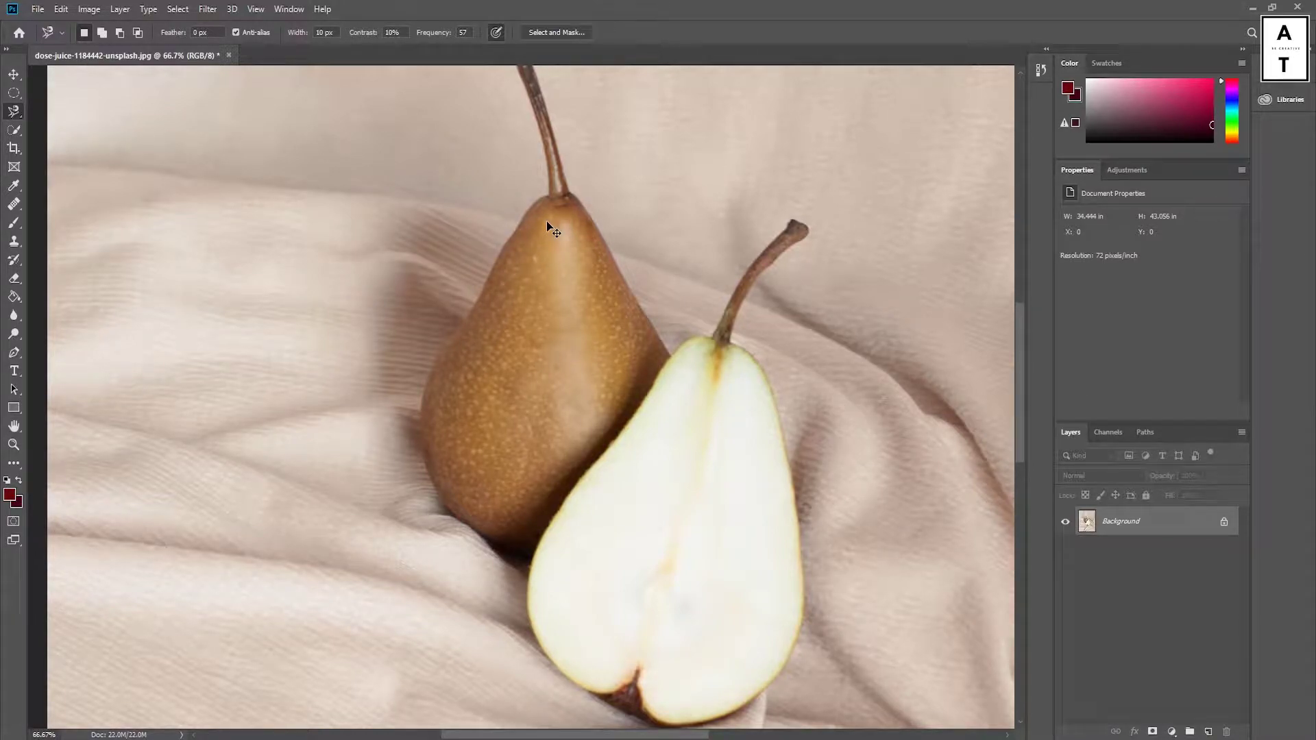
key("ctrl+plus")
left_click_drag(564, 165, 519, 294)
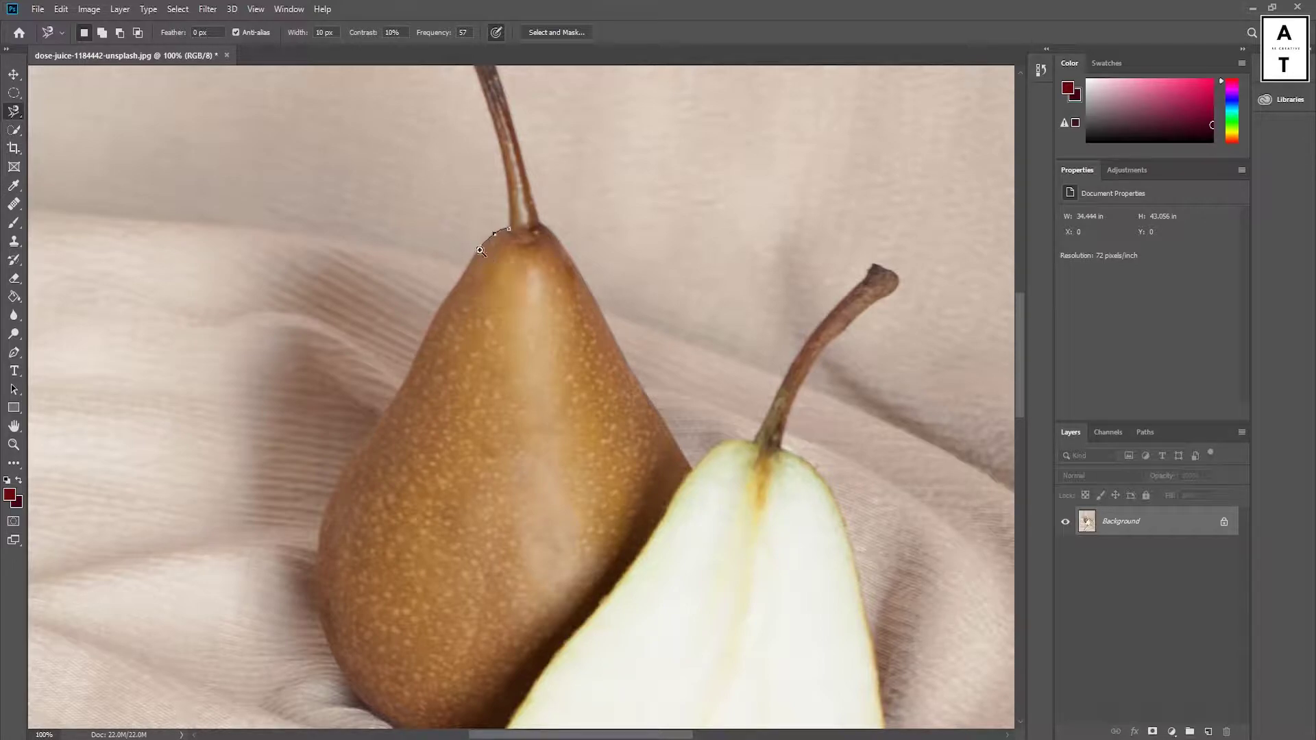
scroll(489, 259, "up", 3)
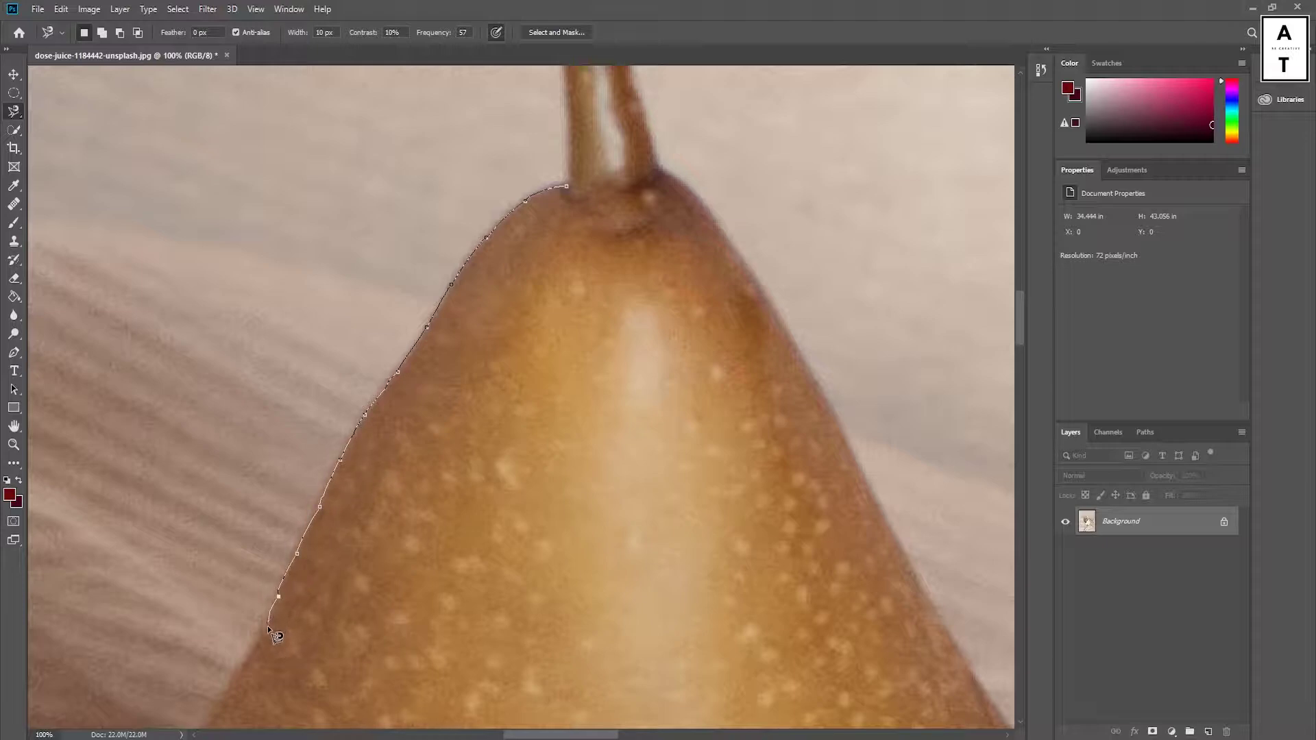
left_click_drag(267, 631, 435, 346)
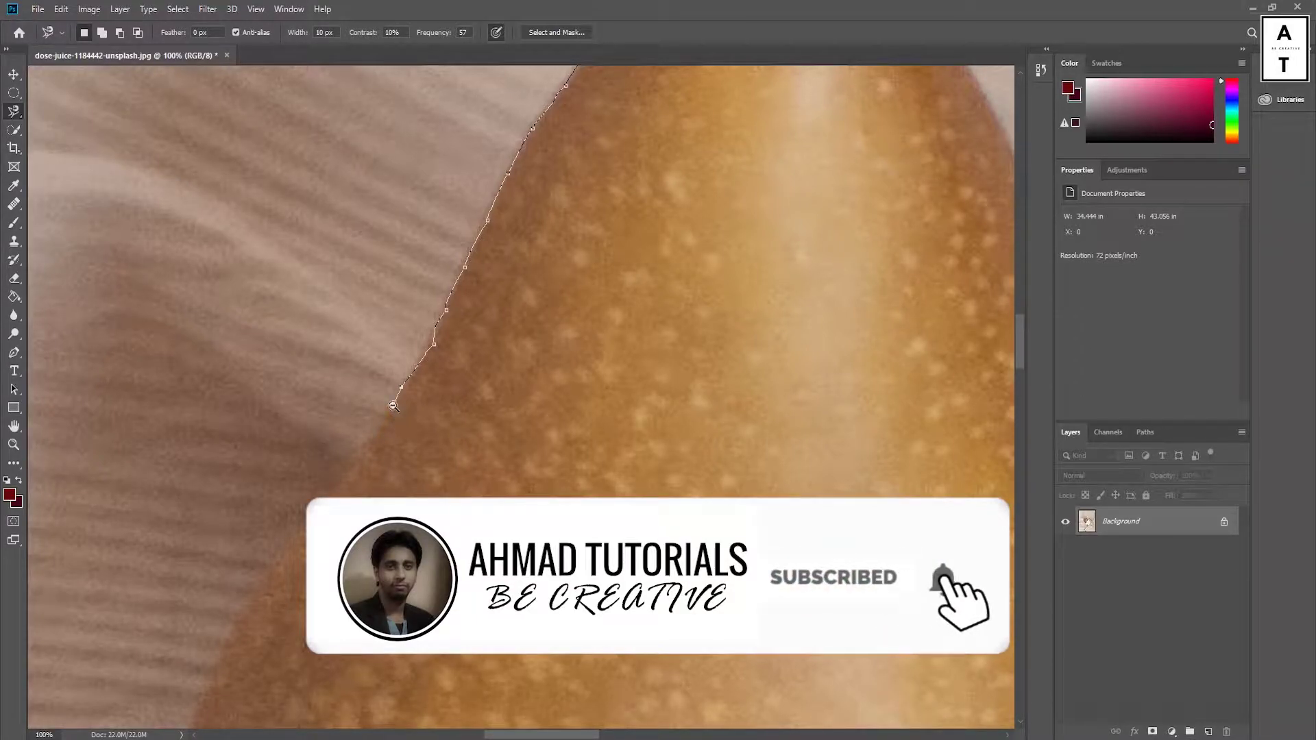
left_click(392, 406, "alt")
left_click(392, 405, "alt")
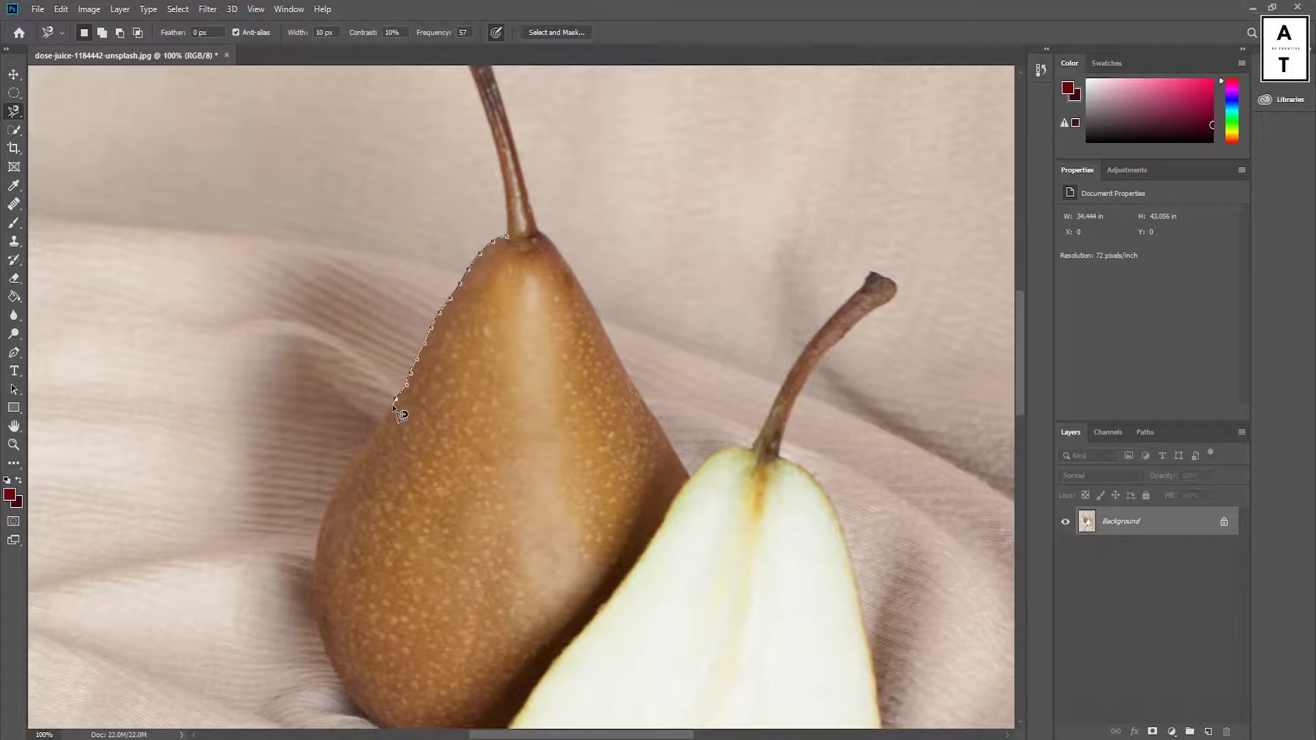
key("space")
key("Return")
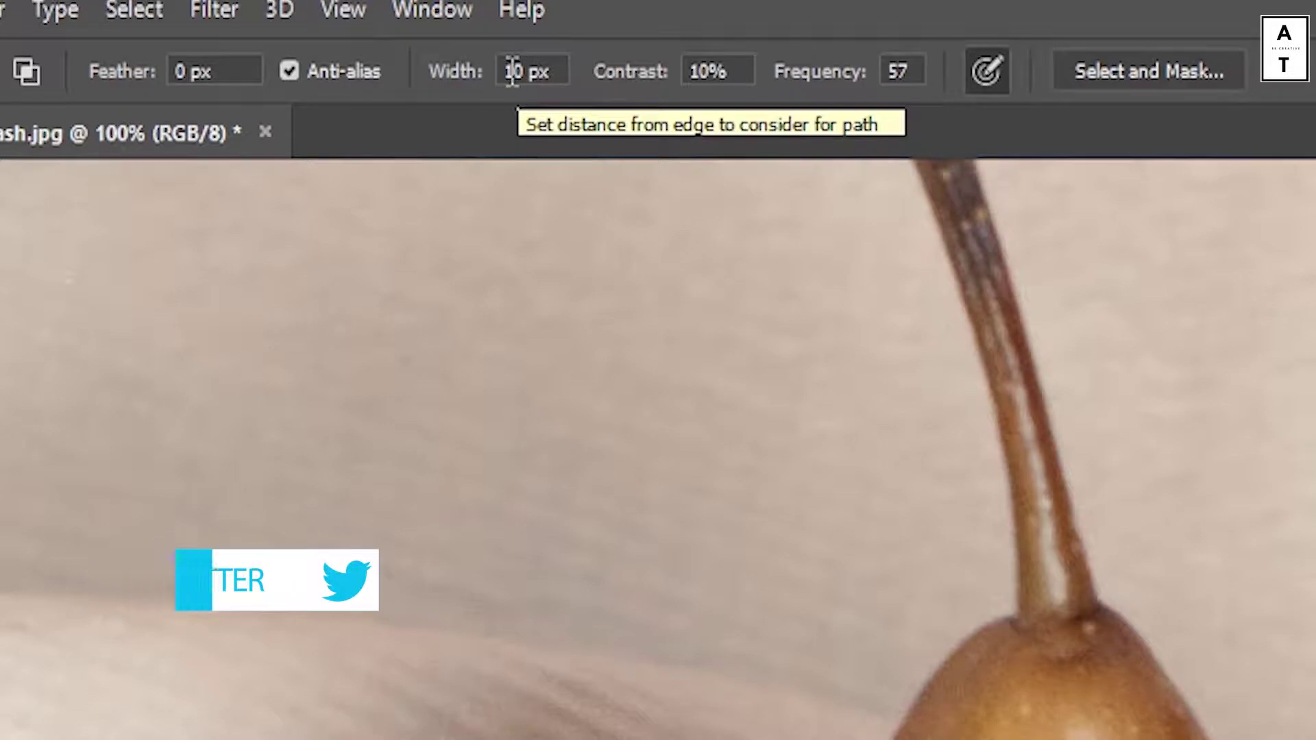
- Try the Magnetic Lasso at the brown pear's stem base with a 34 px width, and restore the width to 10 px
left_click_drag(438, 83, 487, 80)
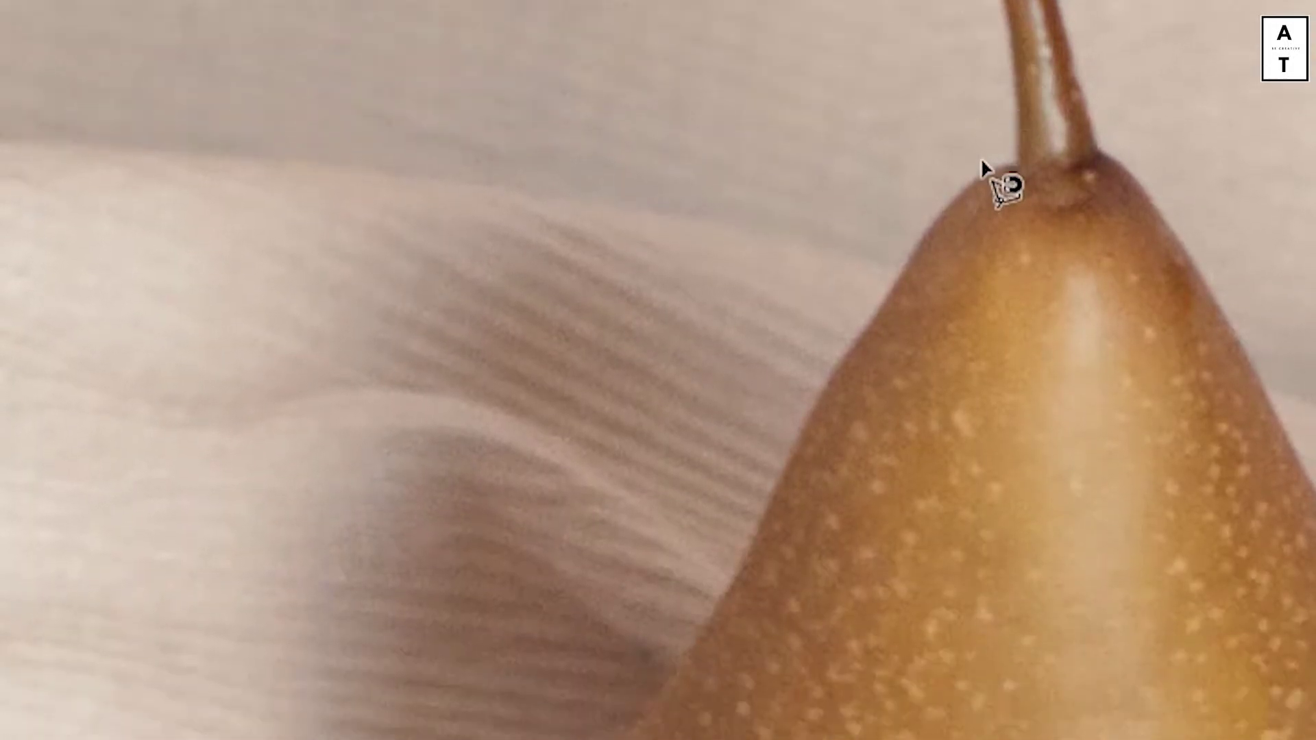
left_click(1021, 173)
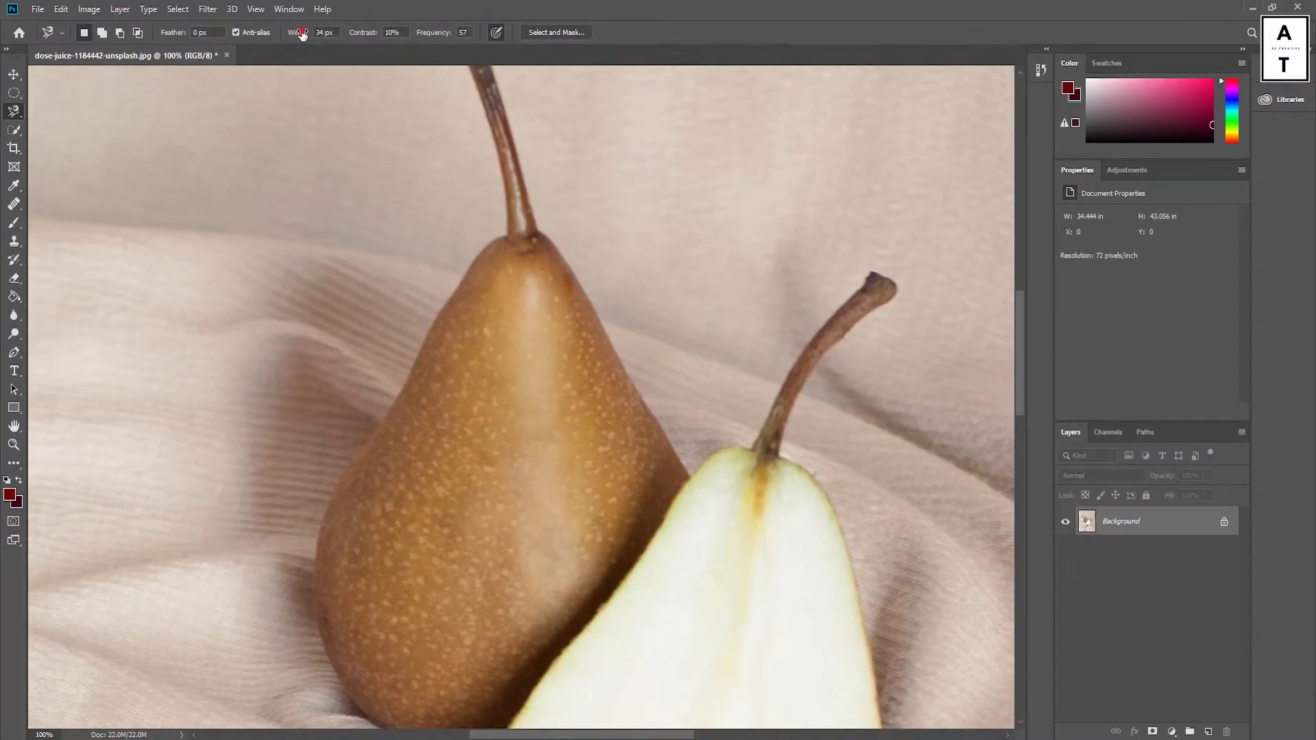
left_click_drag(302, 34, 259, 35)
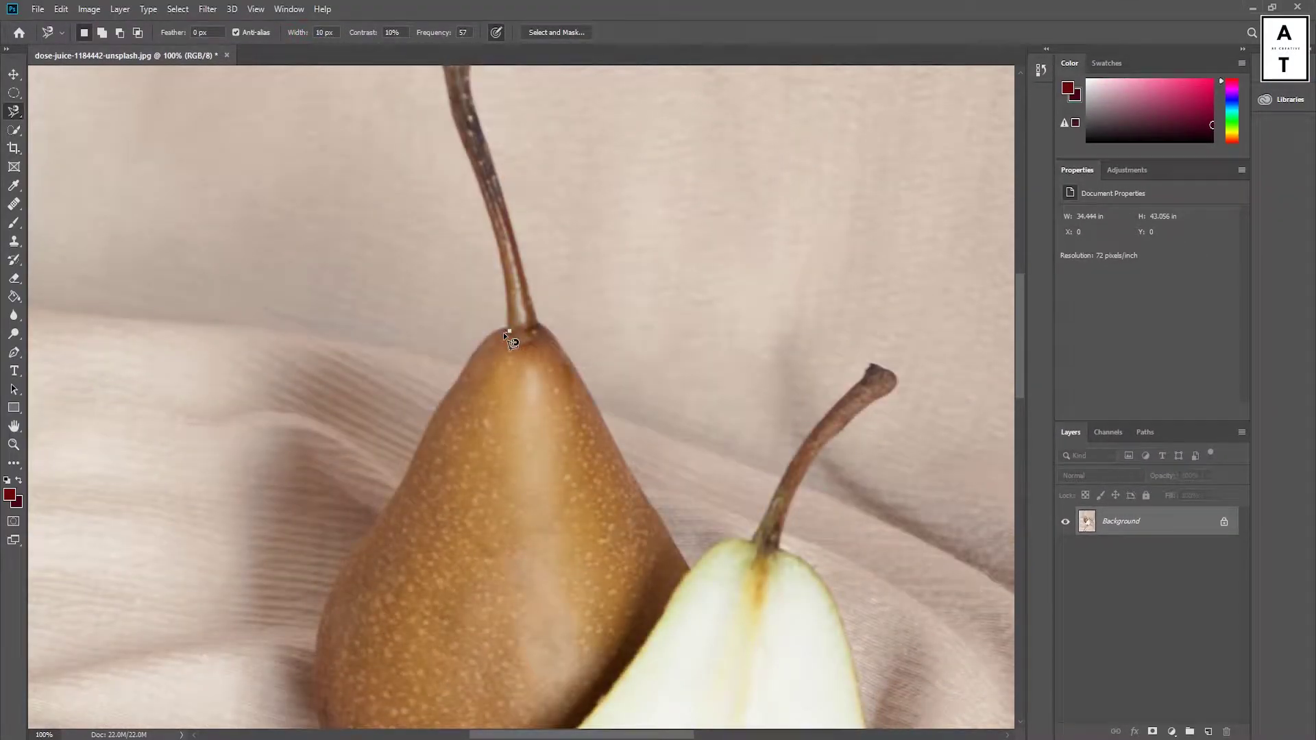
- Trace the brown pear's upper left edge with the Magnetic Lasso, placing anchor points manually along it, and discard the path
scroll(503, 332, "up", 4)
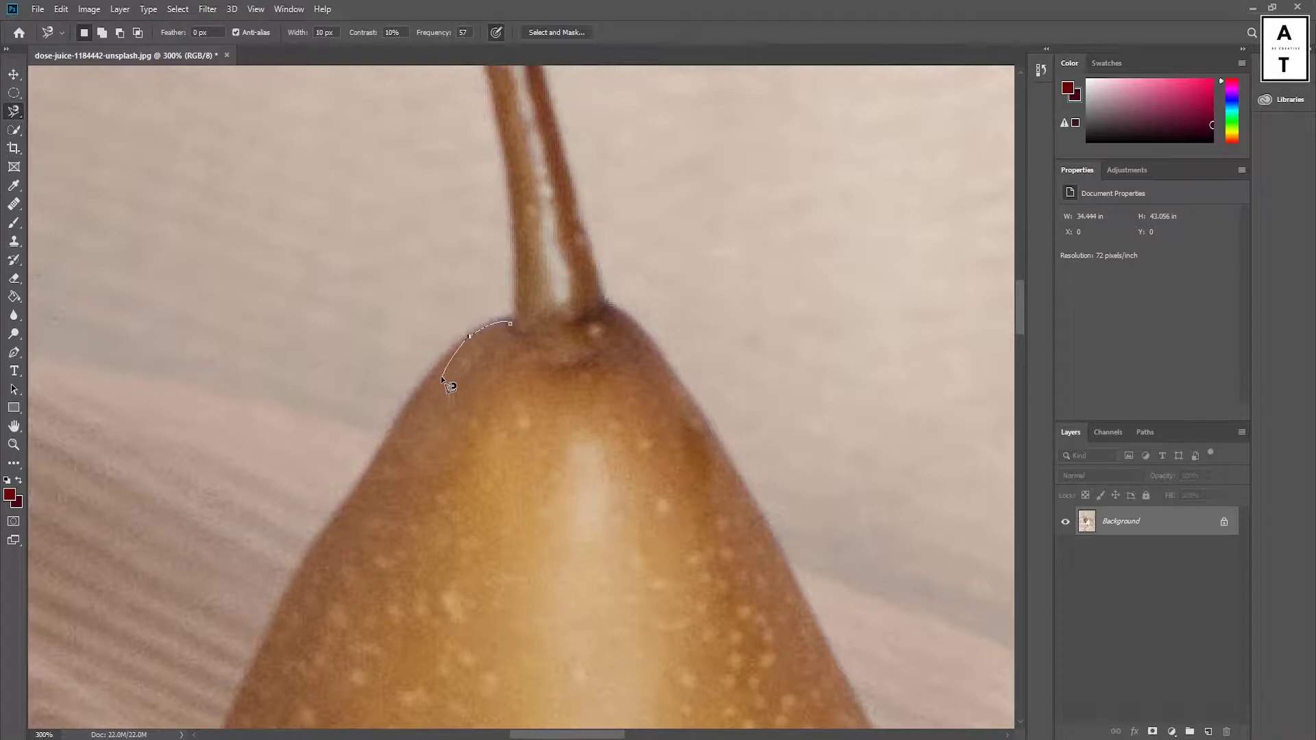
left_click(432, 373)
left_click(423, 392)
left_click(401, 430)
left_click(379, 460)
key("Escape")
key("ctrl+1")
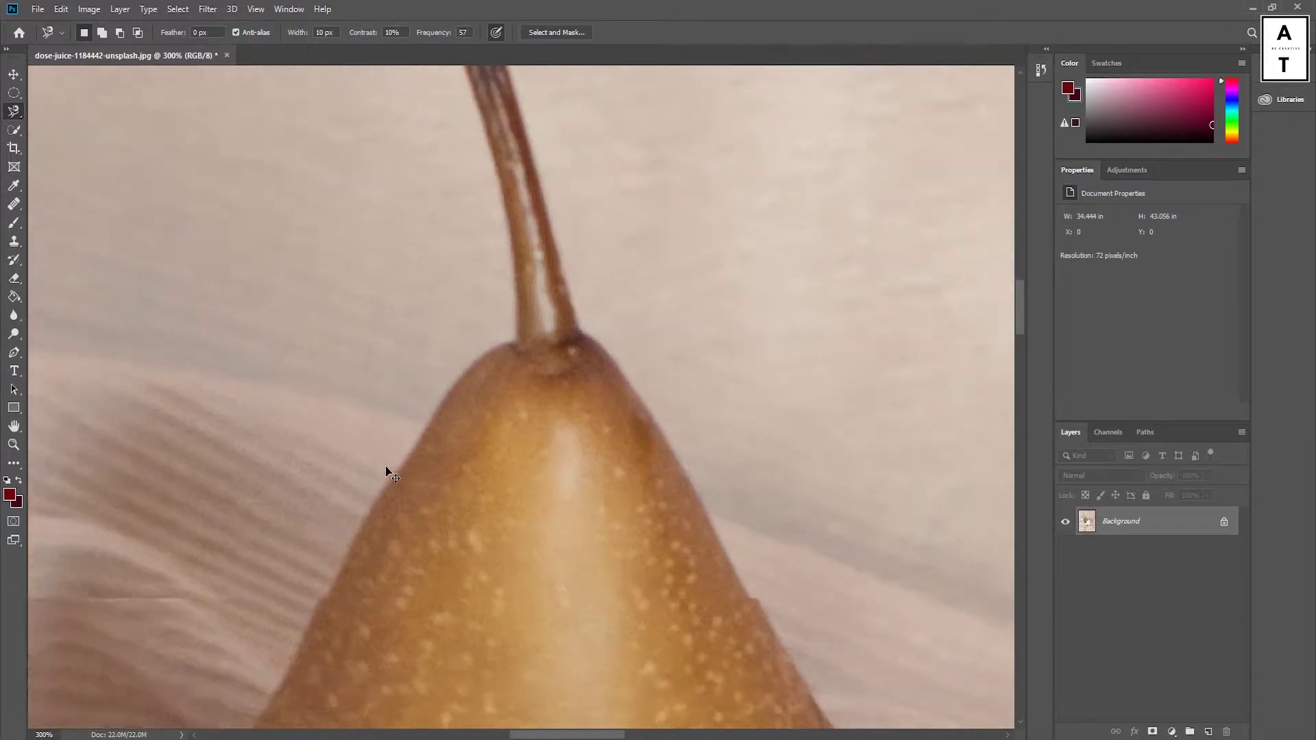
- Select the cloth above the pears with the Magic Wand tool at tolerance 32, using contiguous point sampling
key("ctrl+minus")
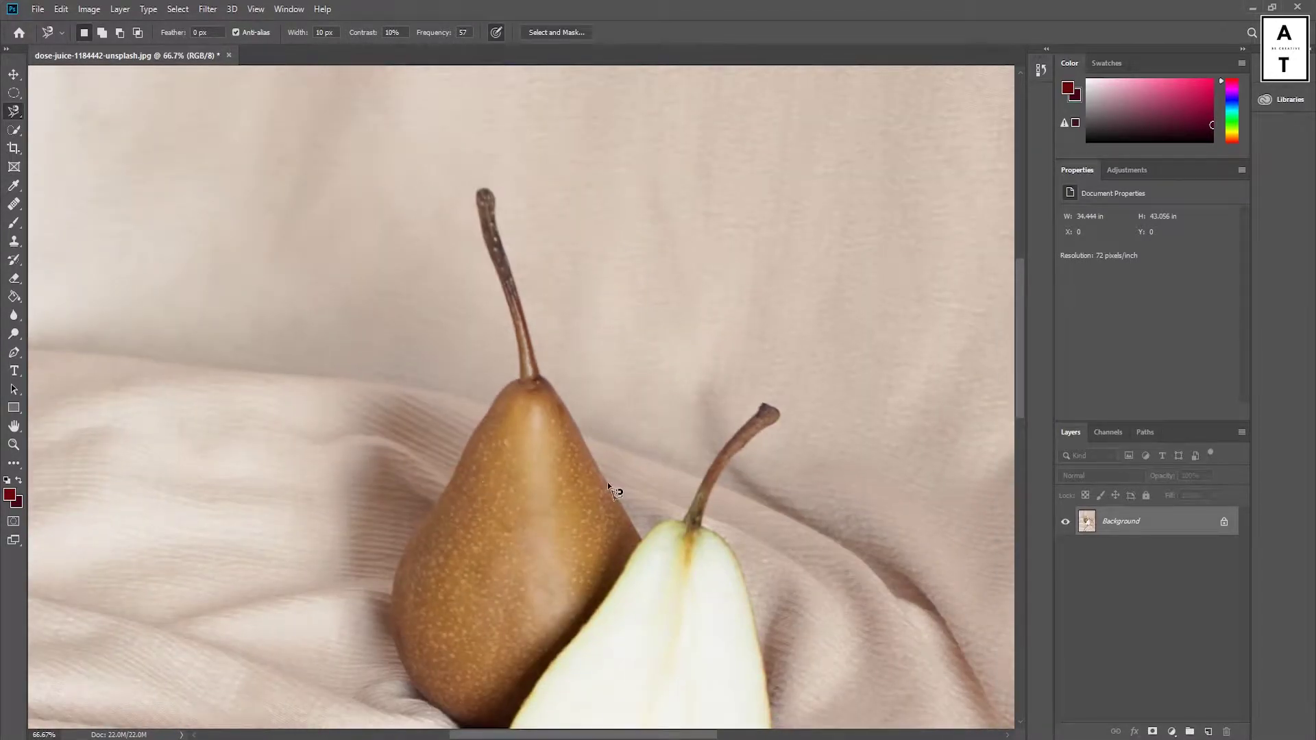
left_click_drag(574, 520, 492, 403)
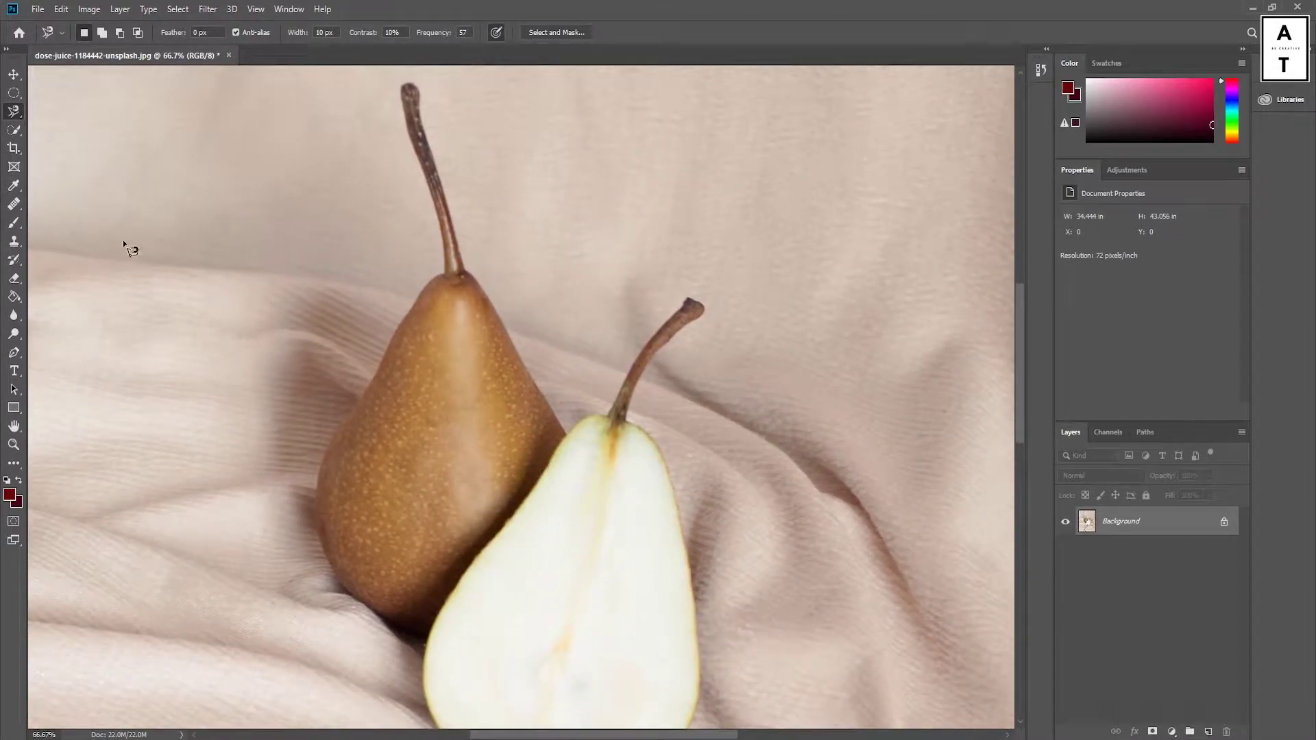
left_click(13, 131)
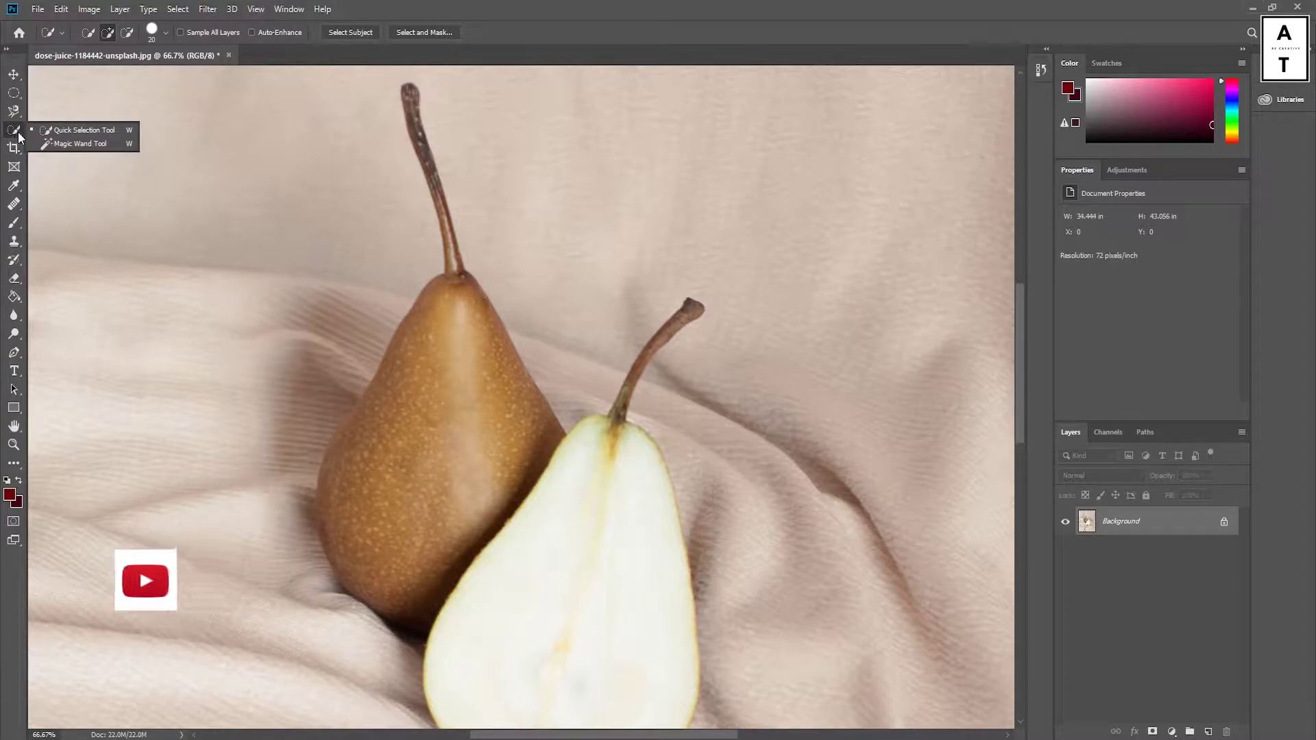
left_click(103, 145)
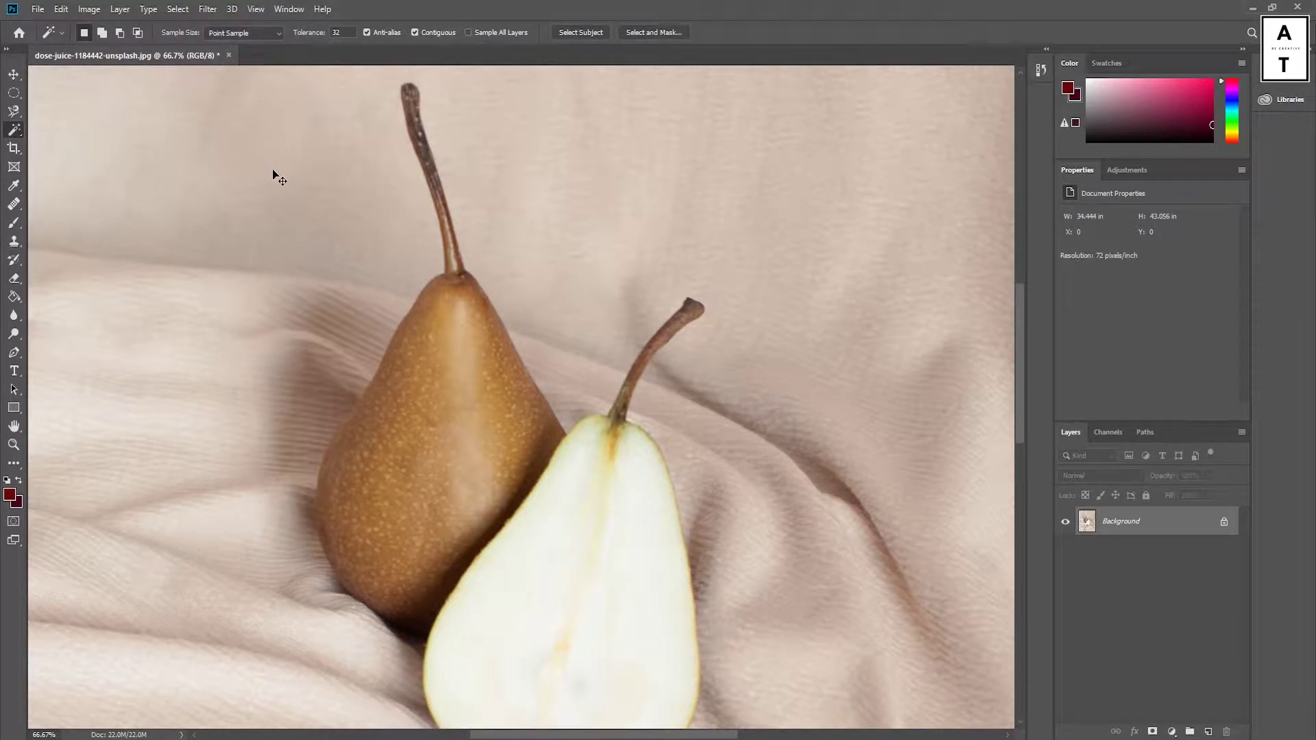
key("ctrl+minus")
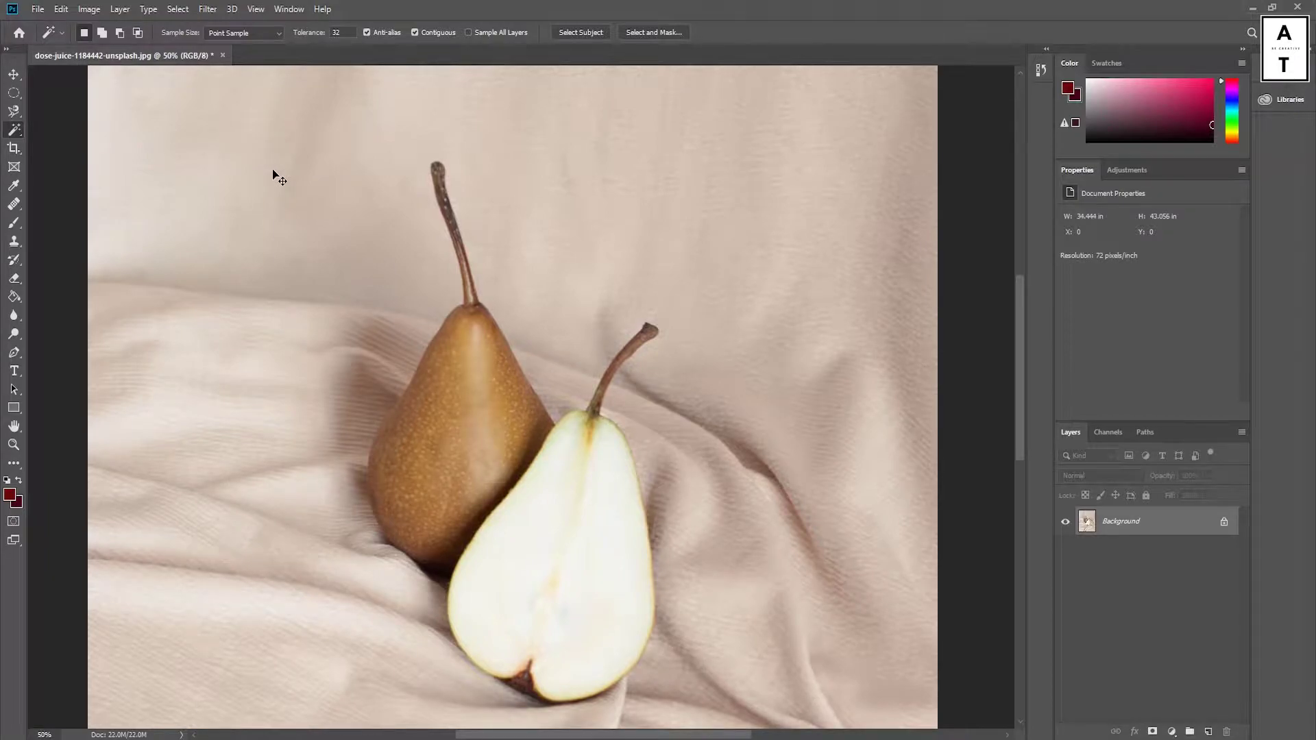
key("ctrl+minus")
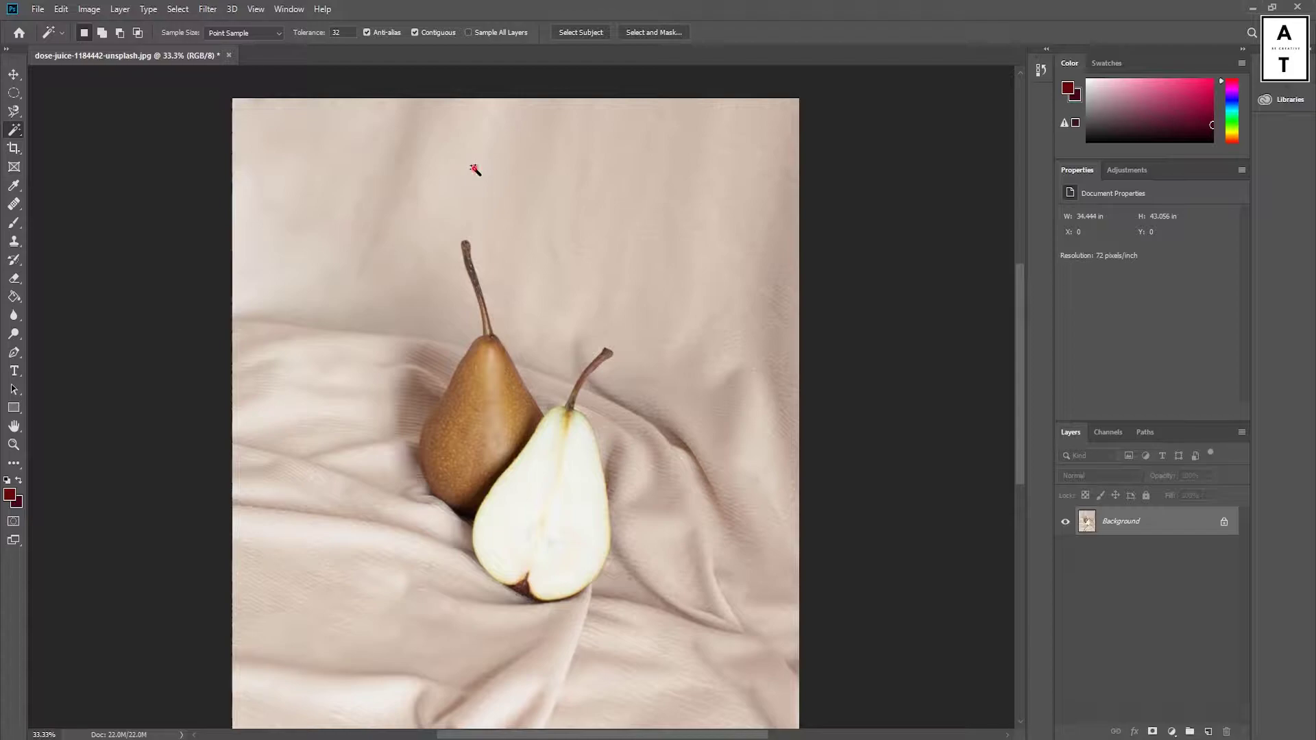
left_click(475, 169)
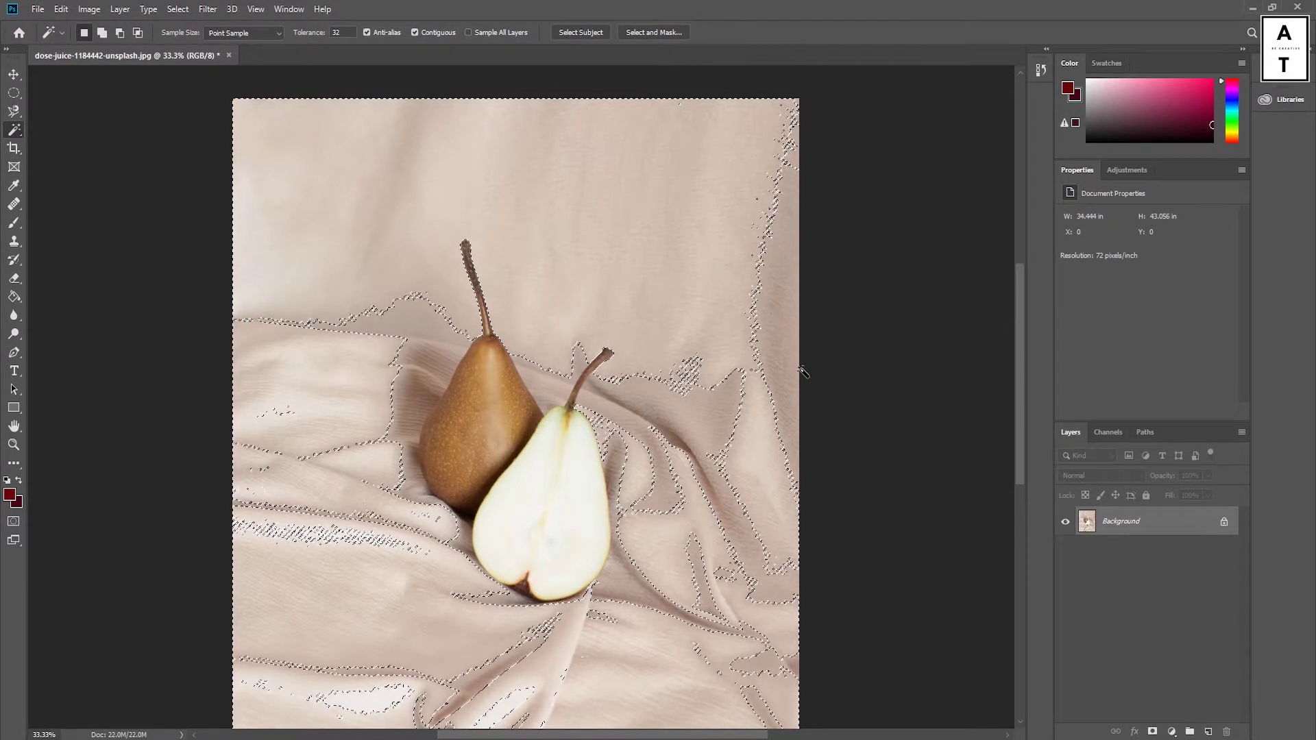
- Replace the cloth selection with a Magic Wand selection of the cut pear's flesh, followed by one of the brown pear's skin
scroll(373, 380, "down", 1)
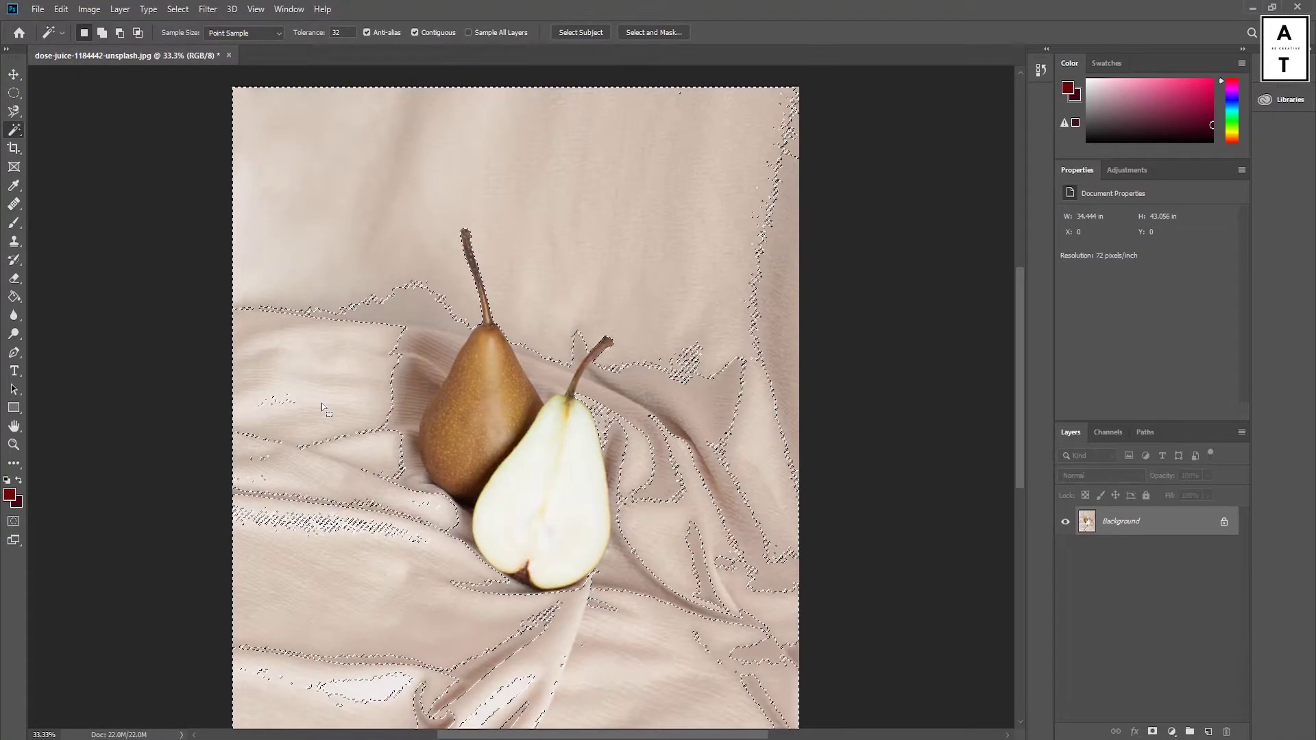
left_click(568, 498)
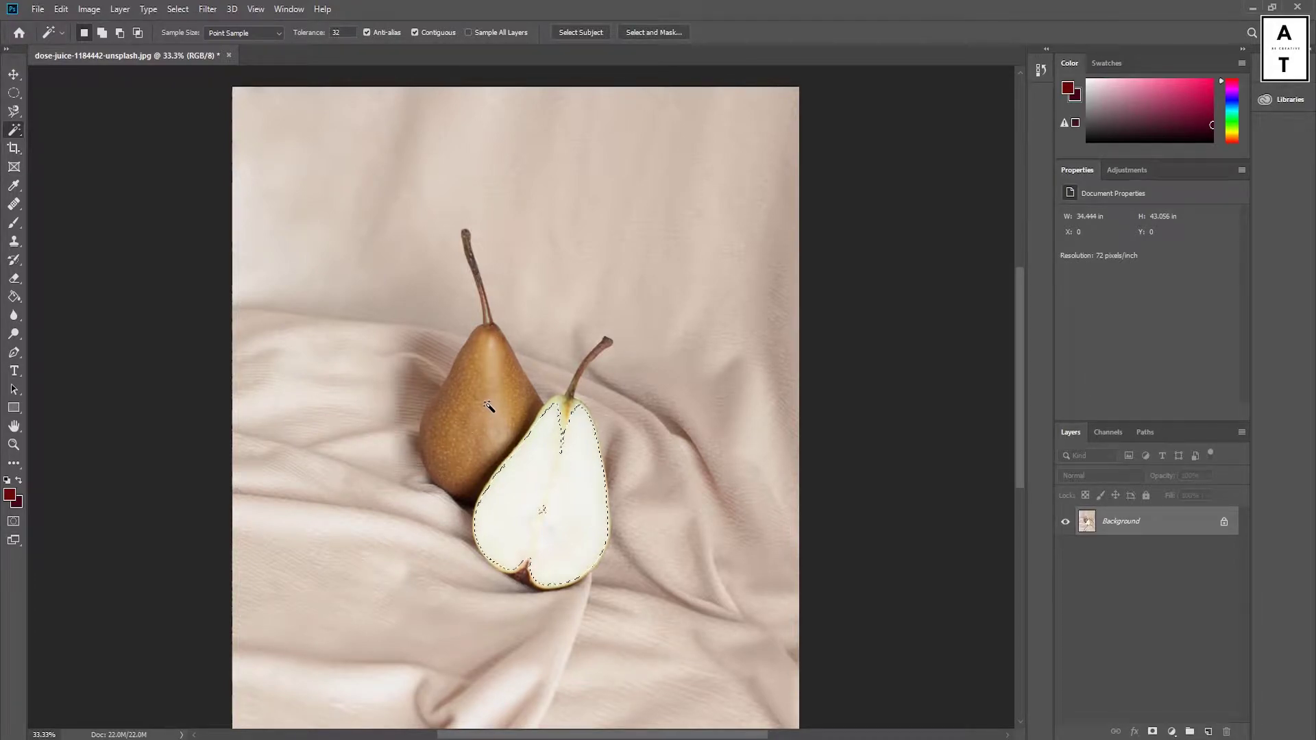
left_click(488, 408)
left_click(453, 416)
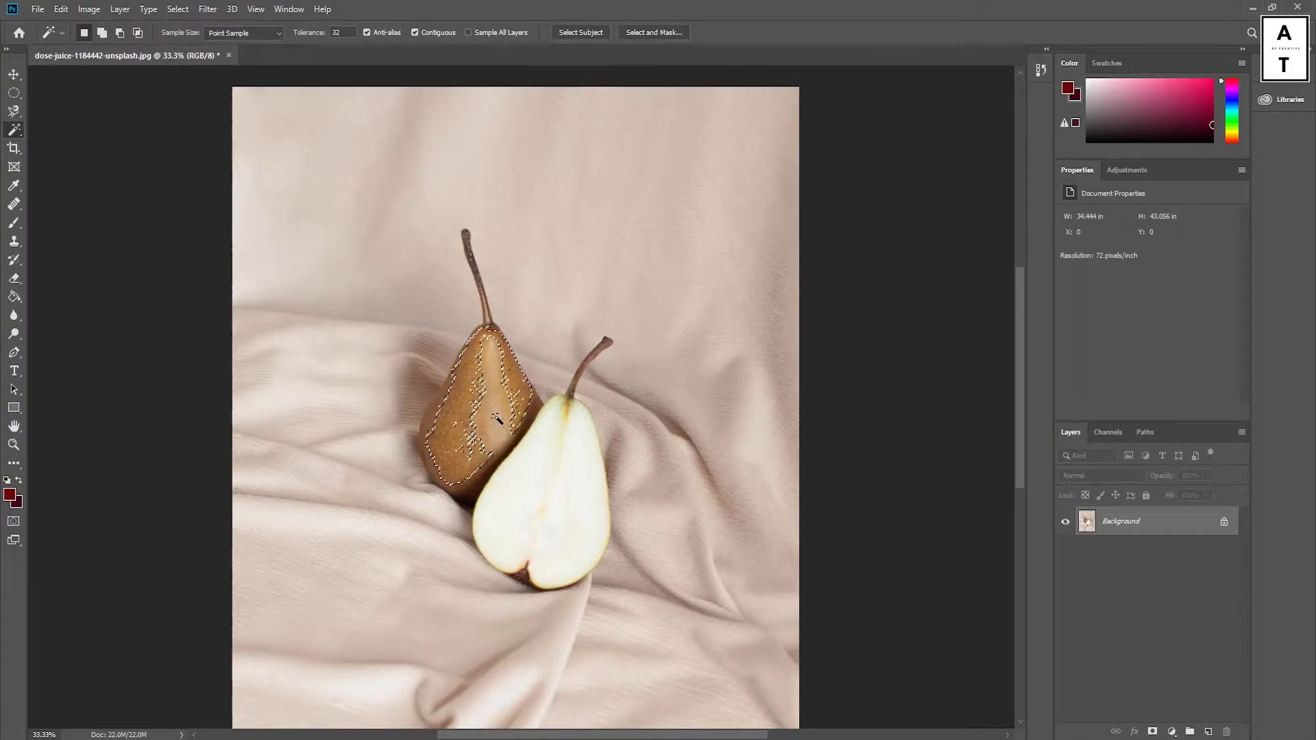
- Switch to the Quick Selection tool and undo the Magic Wand selections
right_click(17, 132)
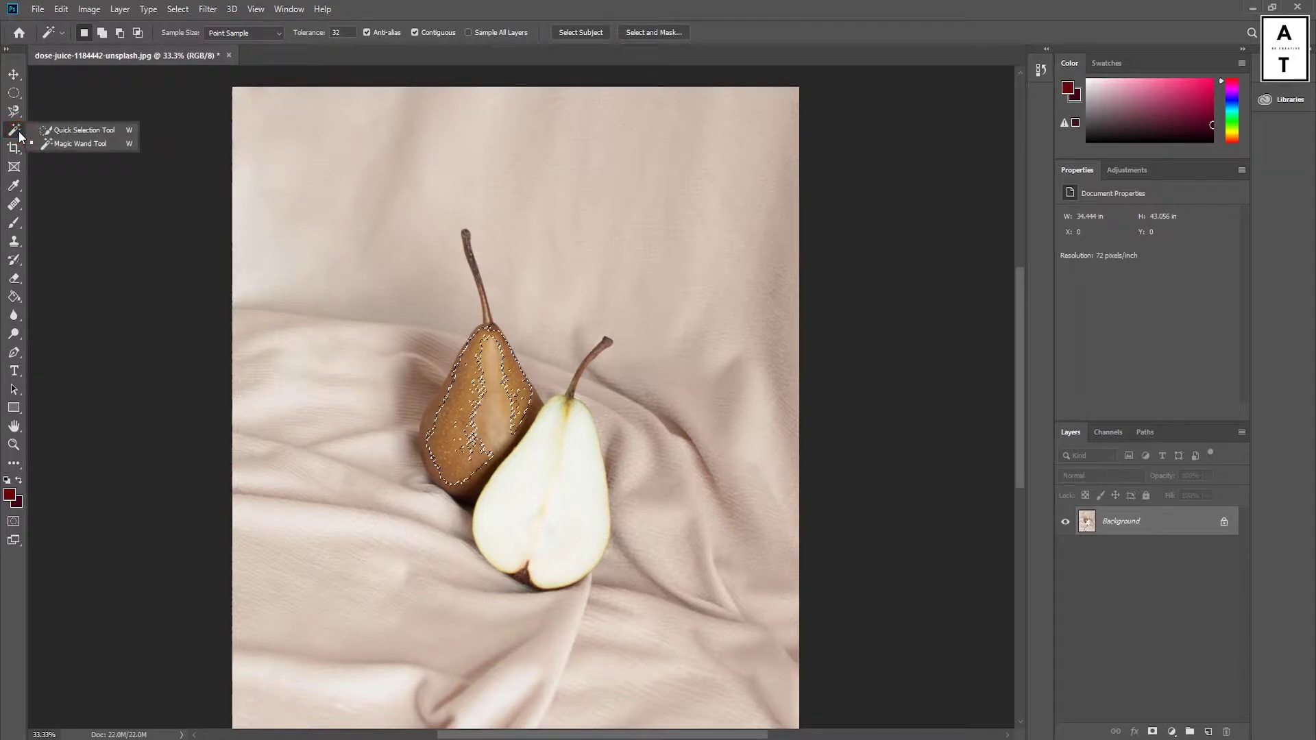
left_click(60, 129)
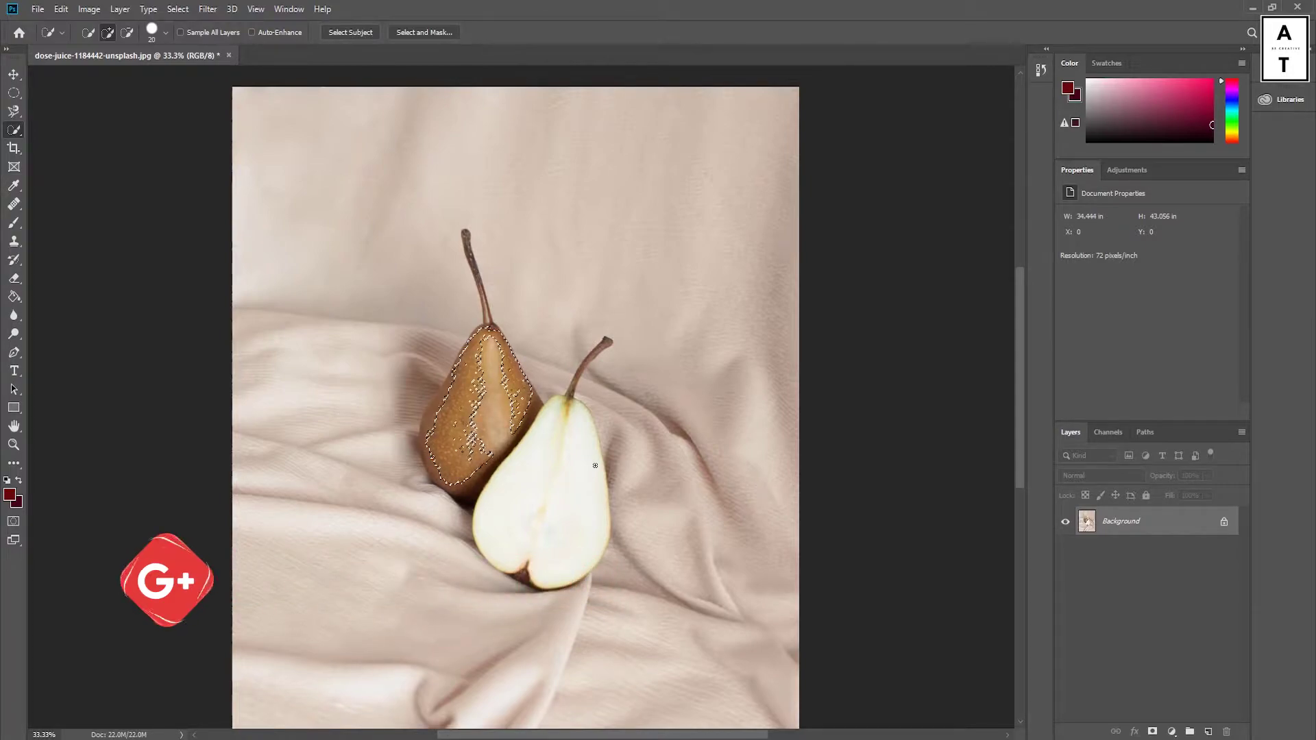
key("ctrl+z")
key("ctrl+z")
key("ctrl+z")
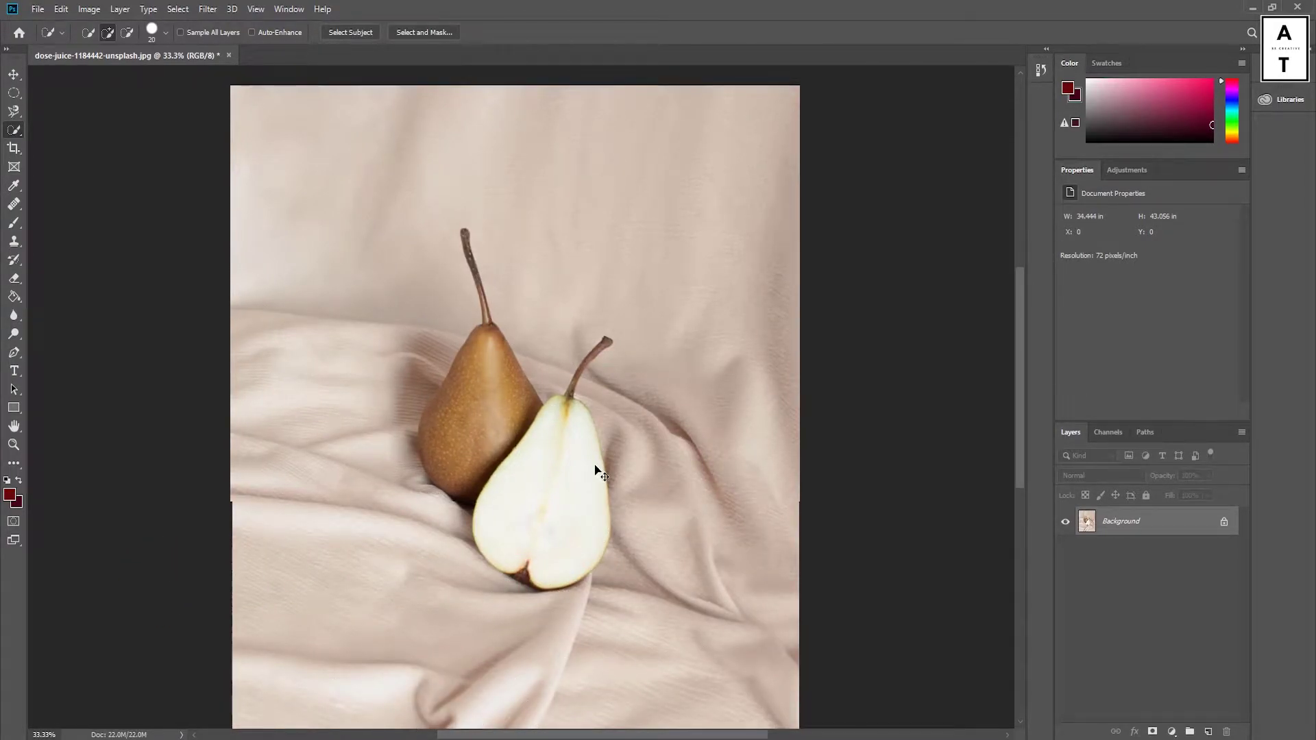
- Select the cut pear's flesh with the Quick Selection tool using a 30 px brush
key("ctrl+plus")
key("ctrl+plus")
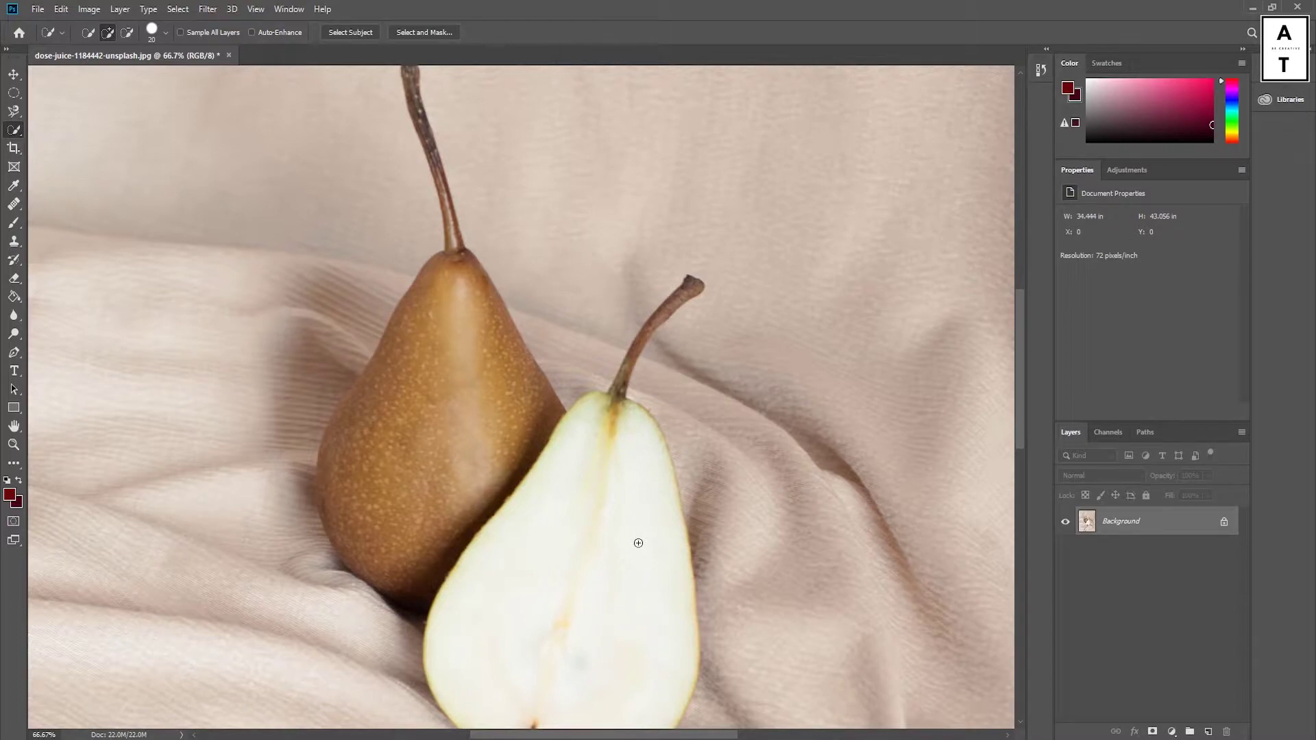
key("bracketright")
key("bracketright")
key("bracketright")
key("bracketright")
key("bracketright")
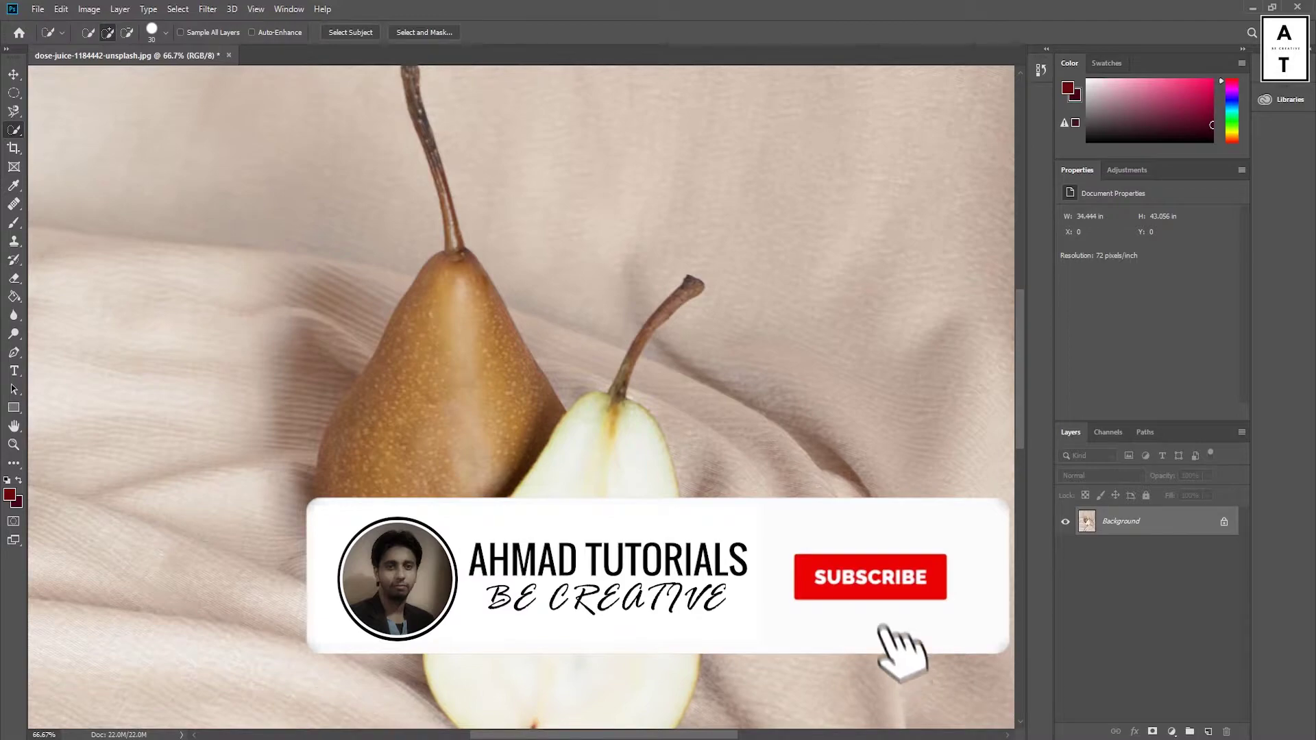
key("bracketright")
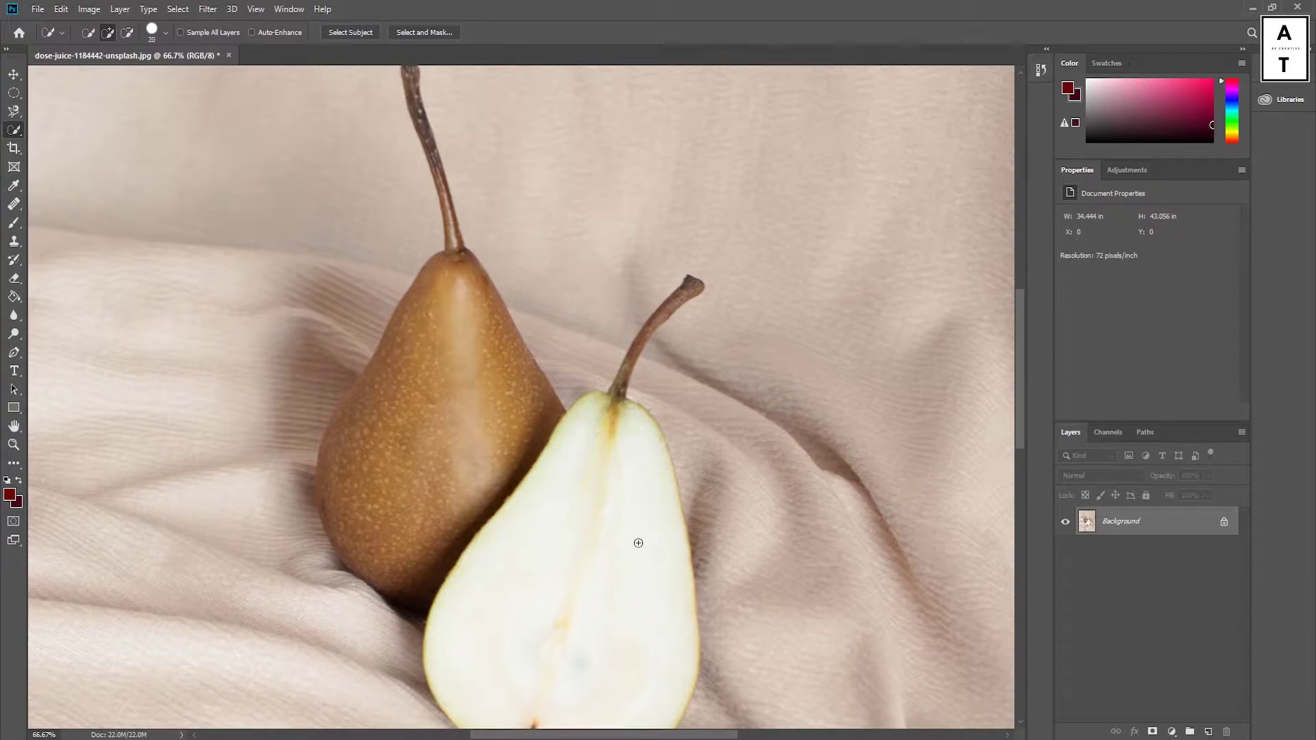
key("bracketleft")
left_click(595, 502)
left_click(591, 537)
- Add the brown pear's body to the quick selection
key("ctrl+minus")
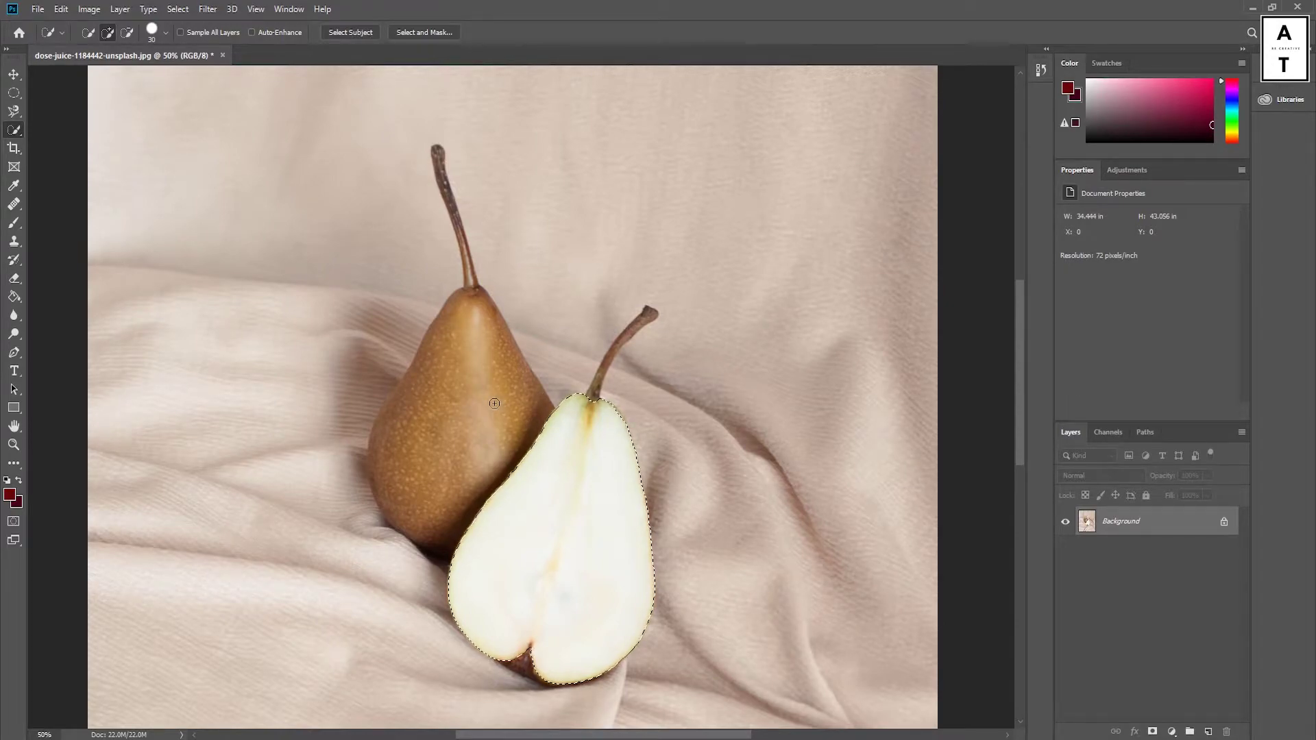
left_click(495, 404)
left_click_drag(483, 416, 469, 442)
- Add the brown pear's stem and the cut pear's stem to the selection with a 20 px brush
key("ctrl+plus")
key("ctrl+plus")
left_click_drag(420, 227, 509, 502)
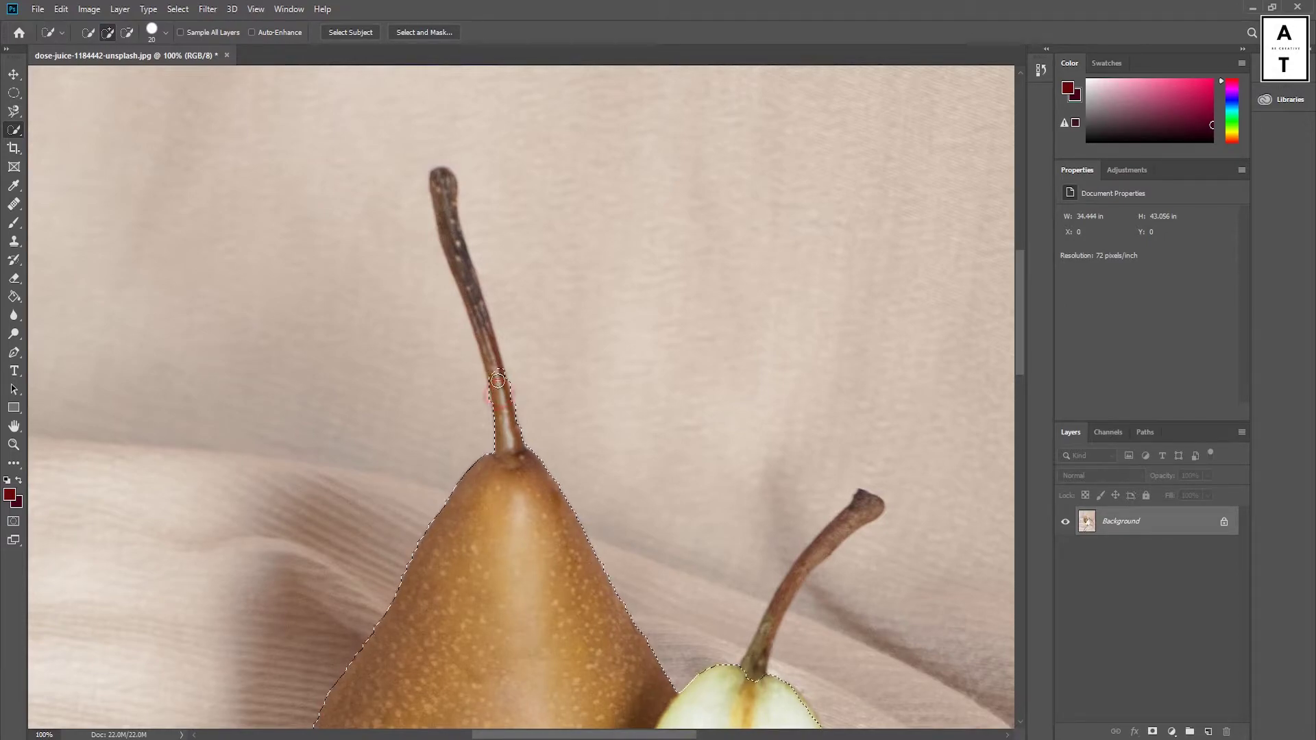
left_click_drag(497, 380, 469, 282)
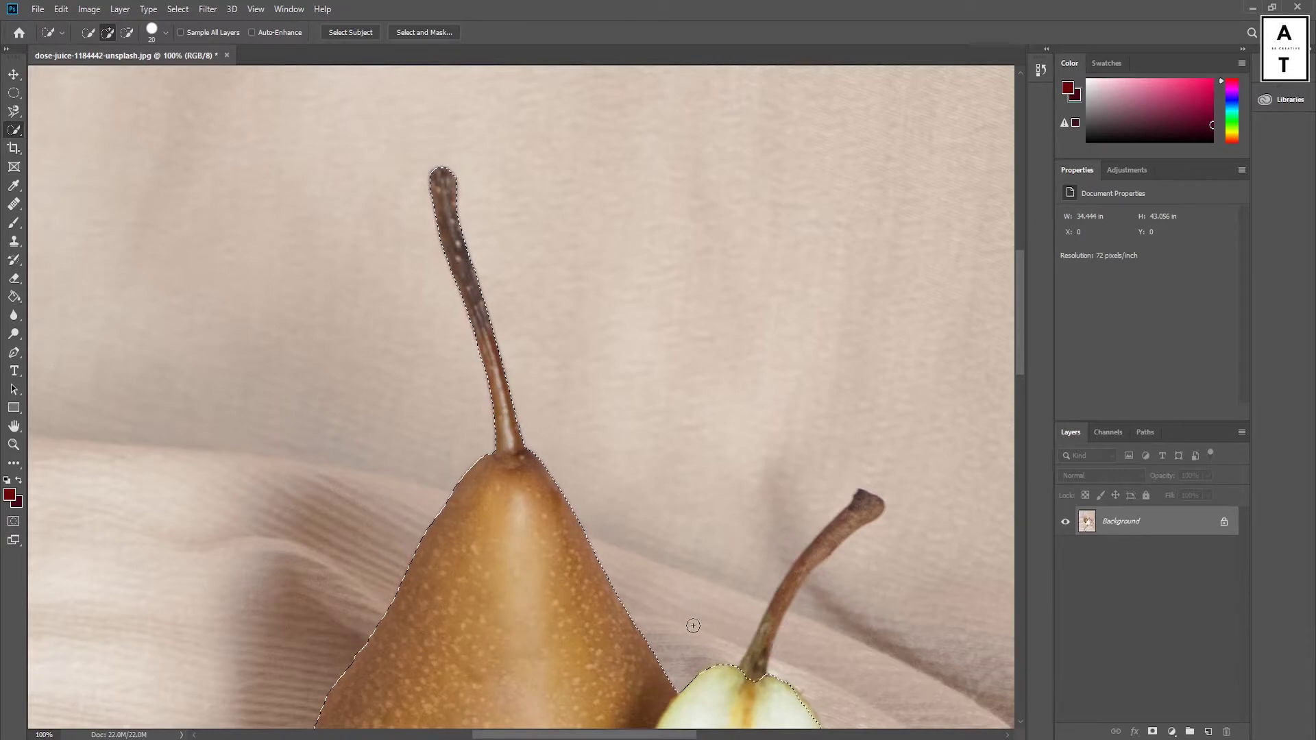
left_click_drag(757, 668, 869, 505)
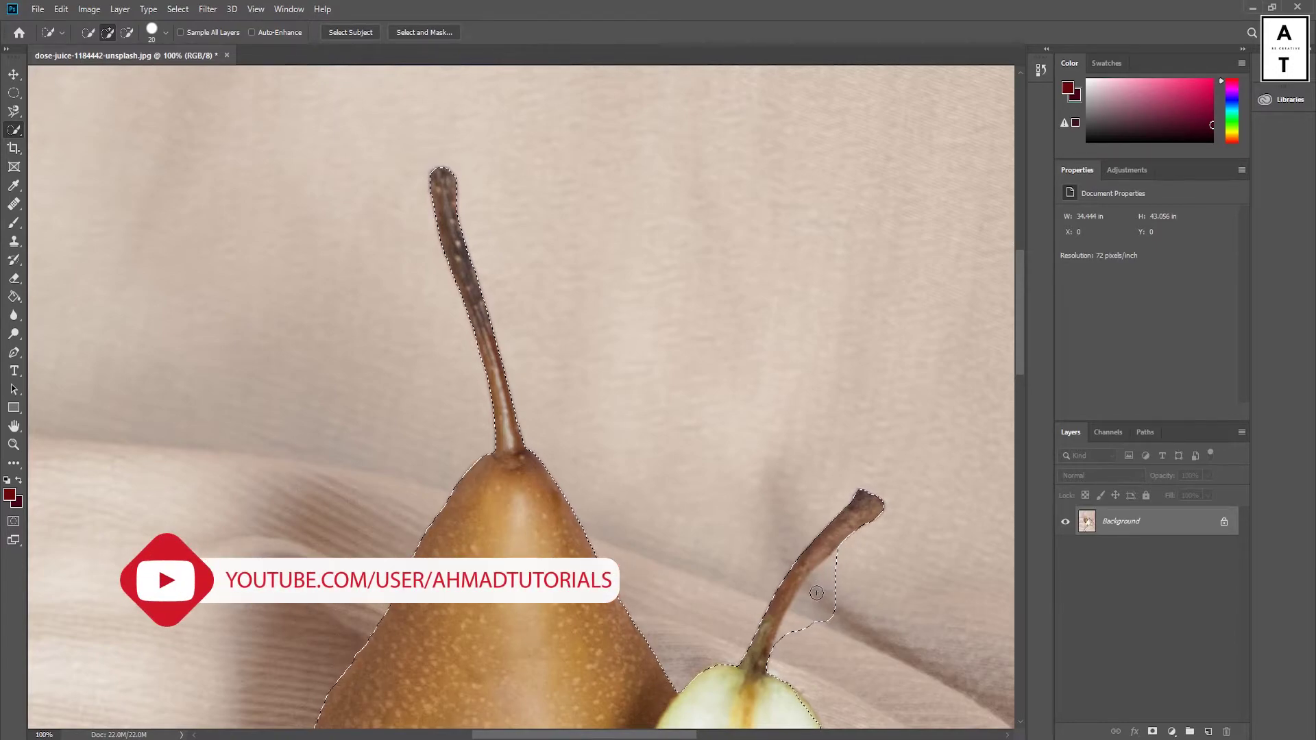
- Subtract the stray patch of cloth beside the cut pear's stem from the selection
left_click_drag(848, 649, 744, 479)
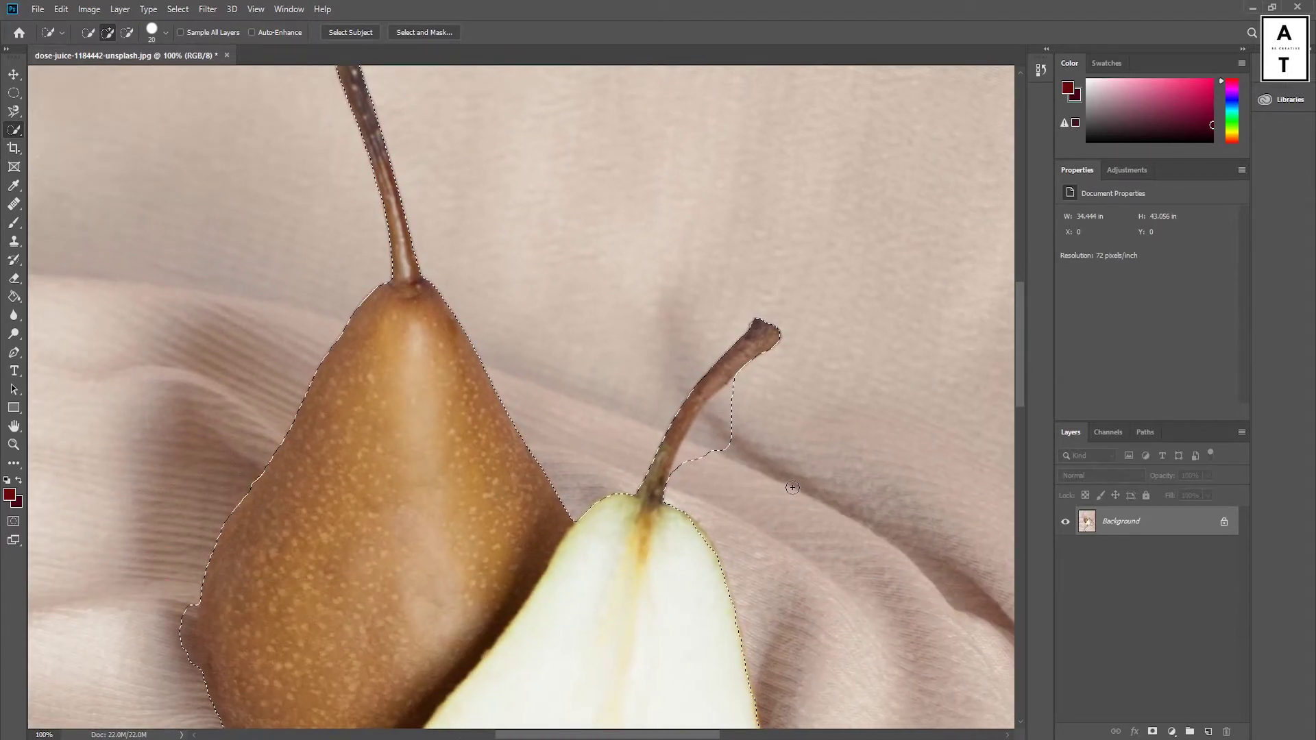
key("alt")
left_click(729, 370)
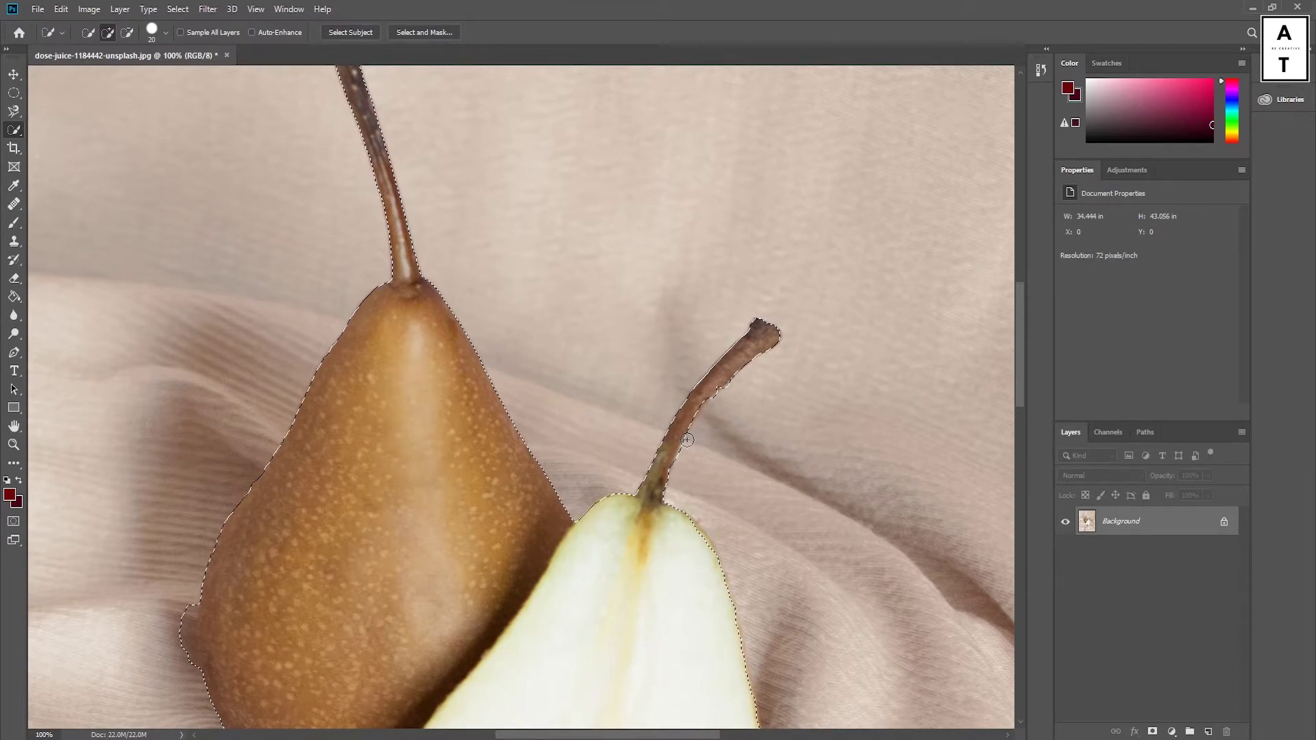
- Copy the selected pears to a new layer and hide the Background layer
key("ctrl+minus")
key("ctrl+minus")
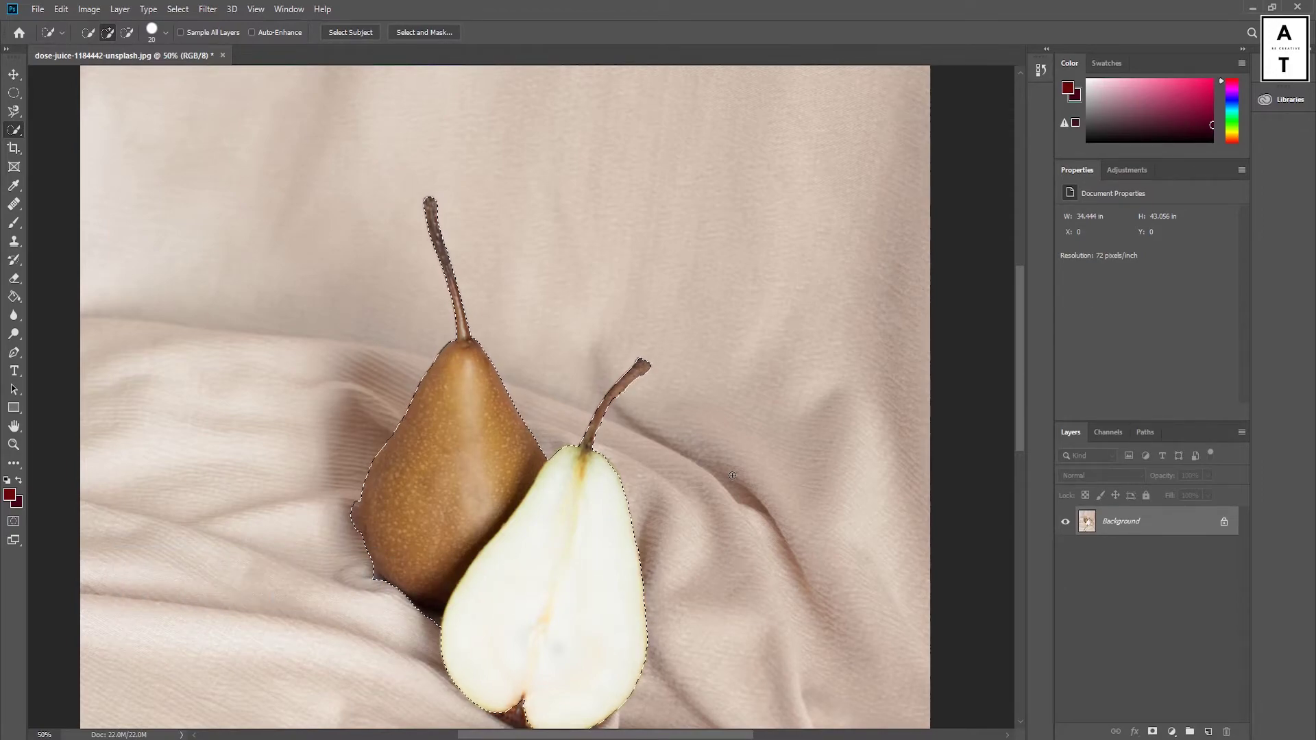
key("ctrl+j")
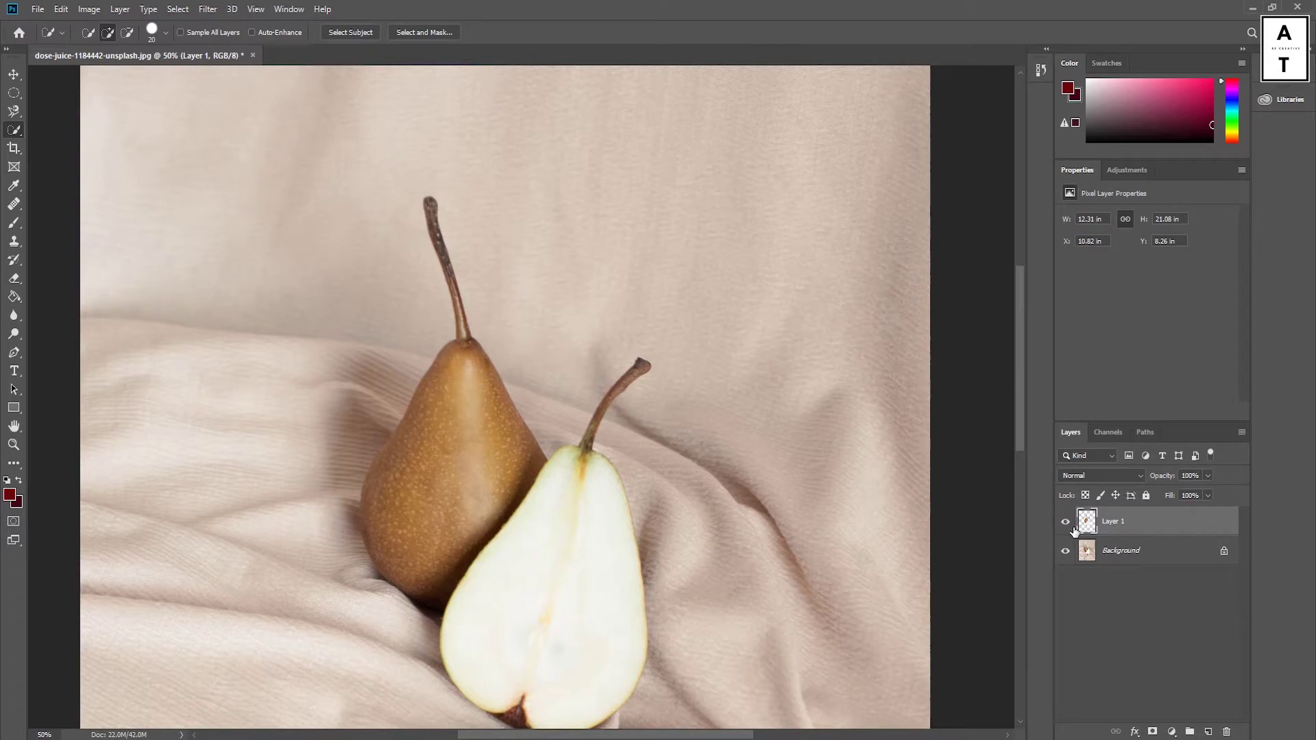
left_click(1065, 551)
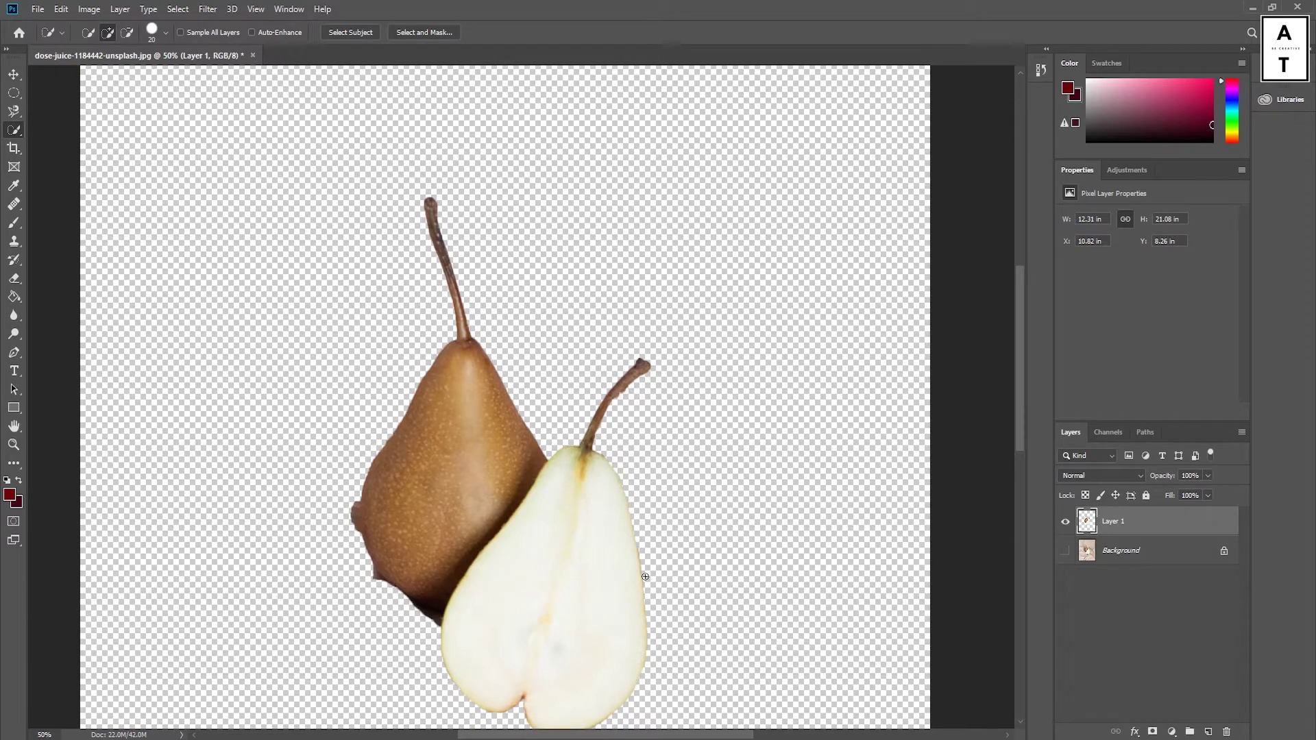
scroll(648, 569, "down", 2)
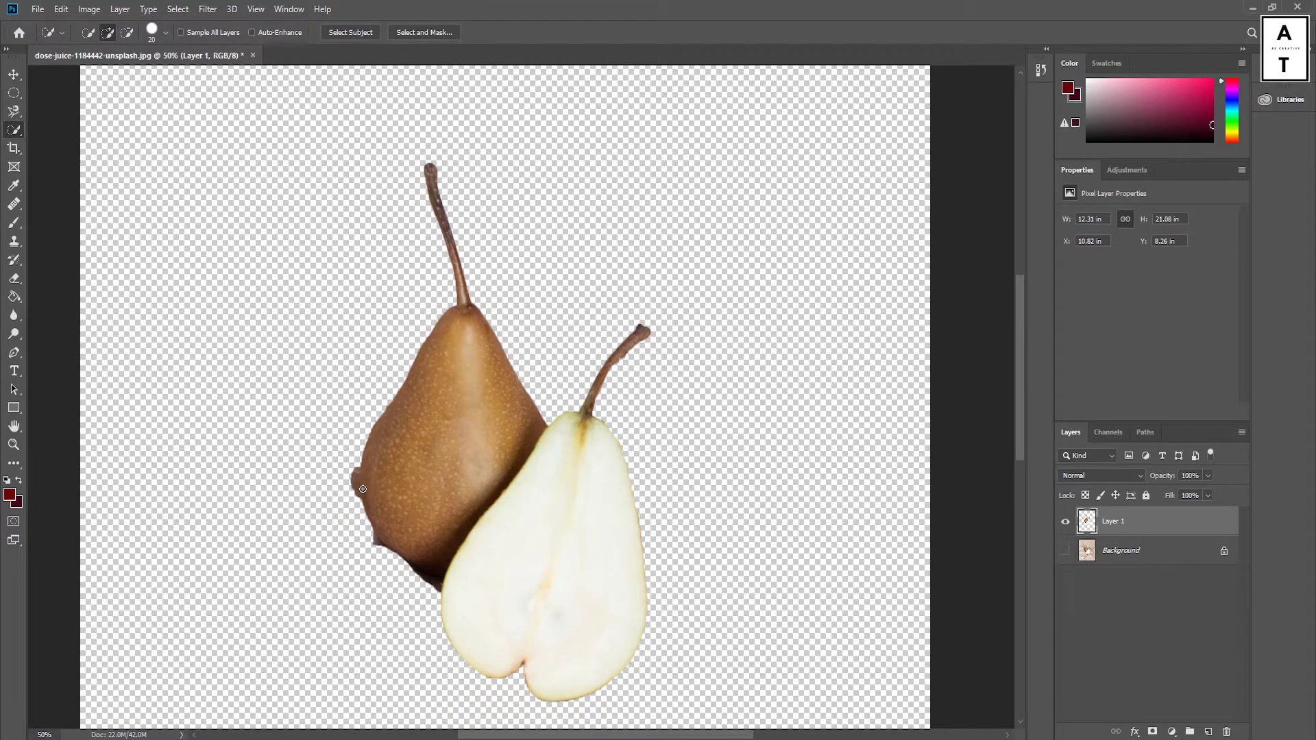